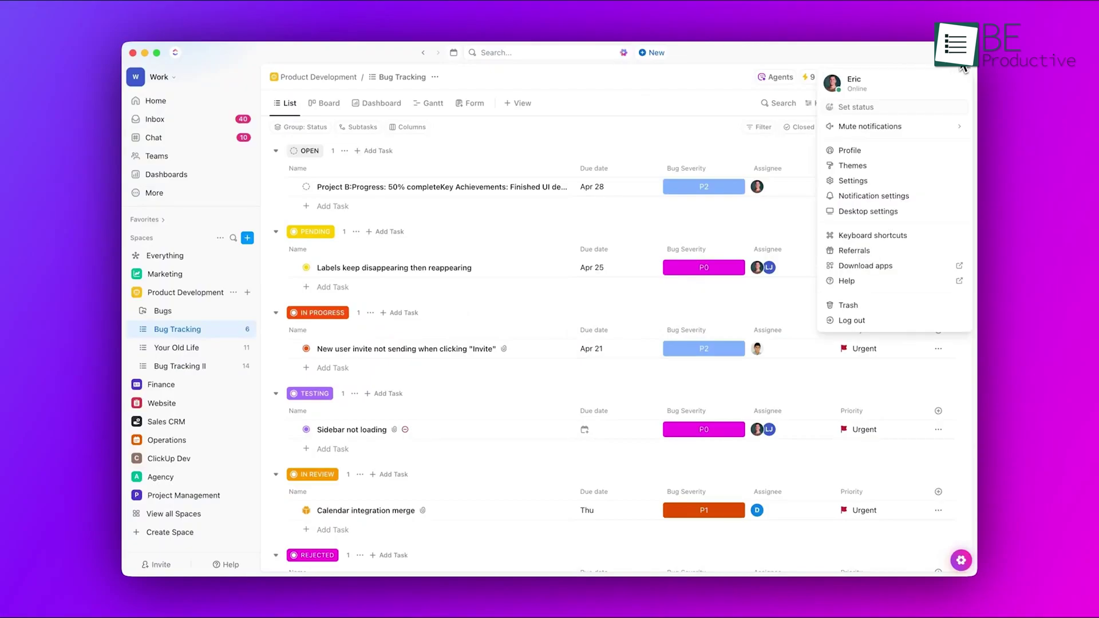
Step: Find the Microsoft Teams integration in the App Center by searching 'Clickup ts'
{"action": "left_click", "coordinate": [876, 180]}
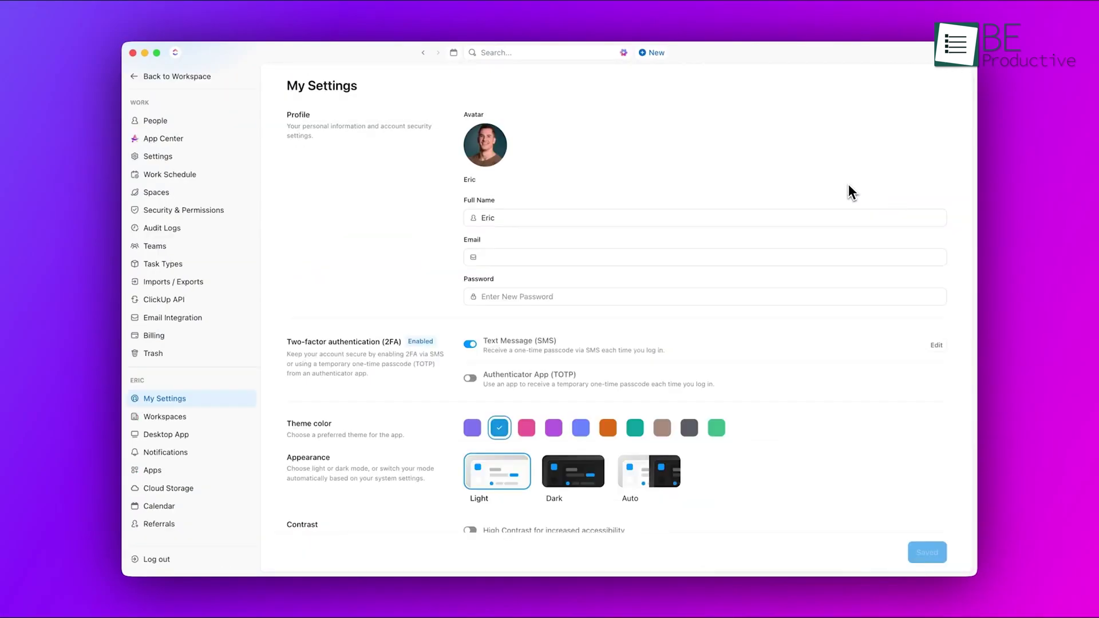
{"action": "left_click", "coordinate": [227, 141]}
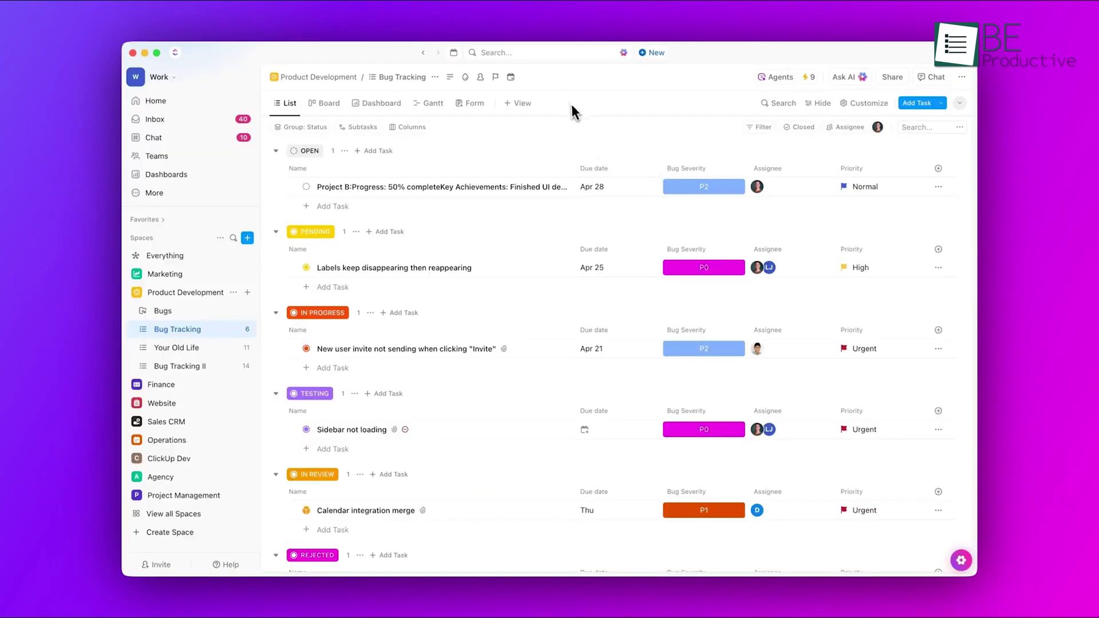
{"action": "left_click", "coordinate": [545, 57]}
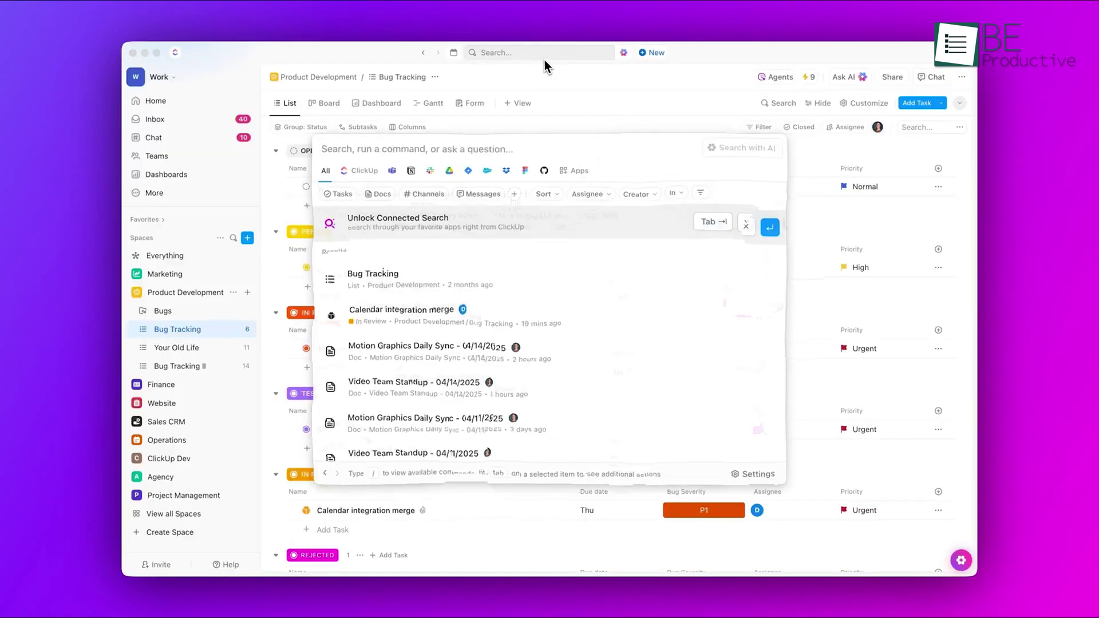
{"action": "left_click", "coordinate": [392, 171]}
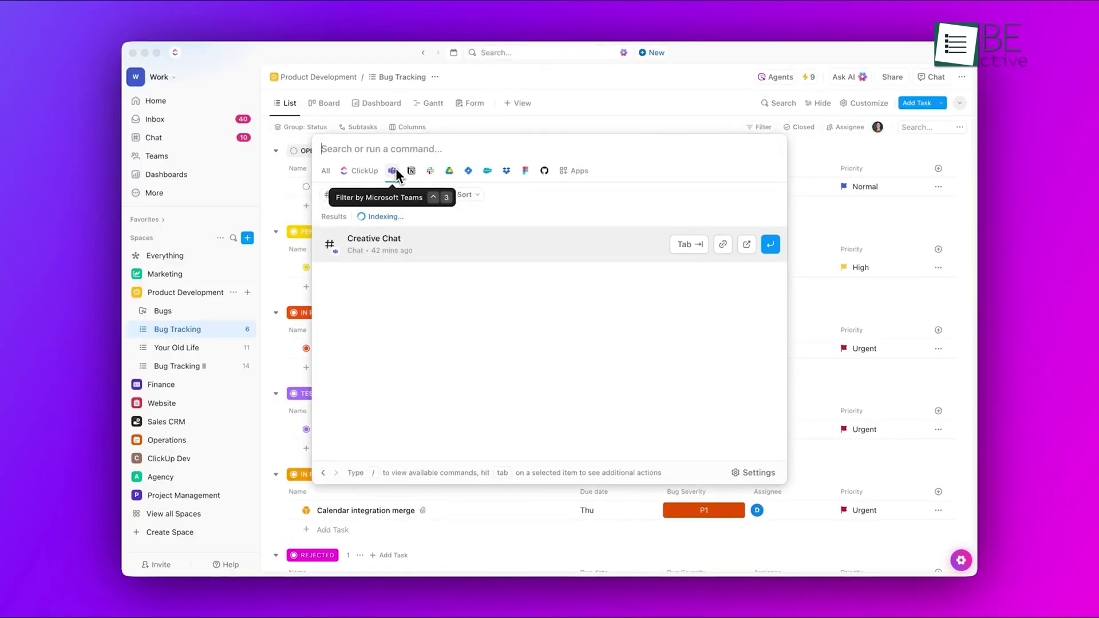
{"action": "type", "text": "Clickup ts"}
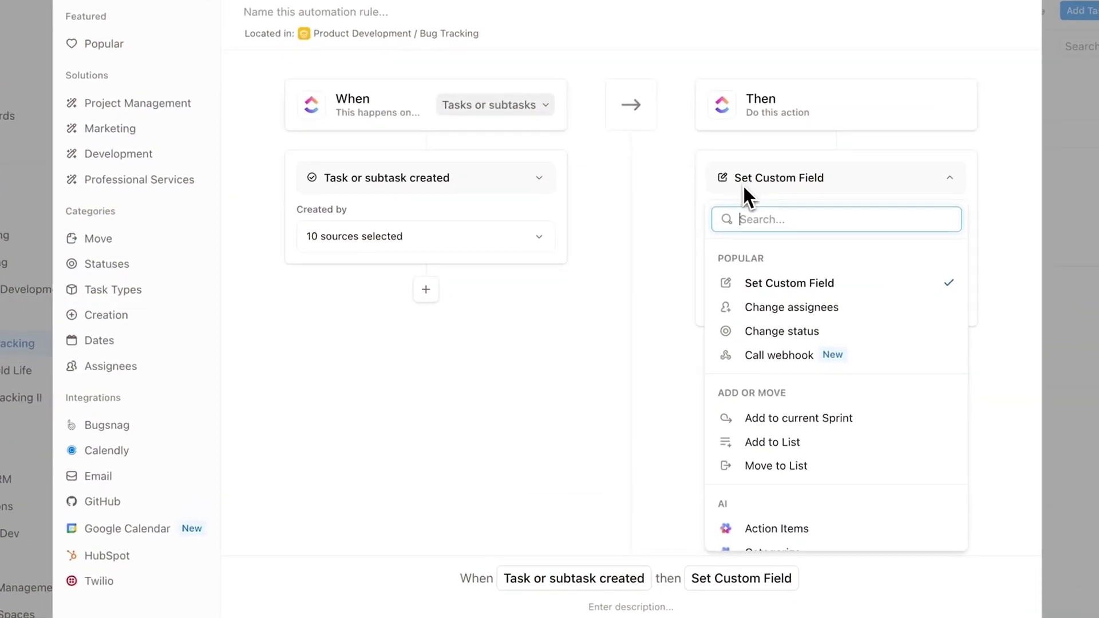
{"action": "scroll", "coordinate": [723, 245], "scroll_direction": "down", "scroll_amount": 1}
{"action": "scroll", "coordinate": [723, 245], "scroll_direction": "down", "scroll_amount": 5}
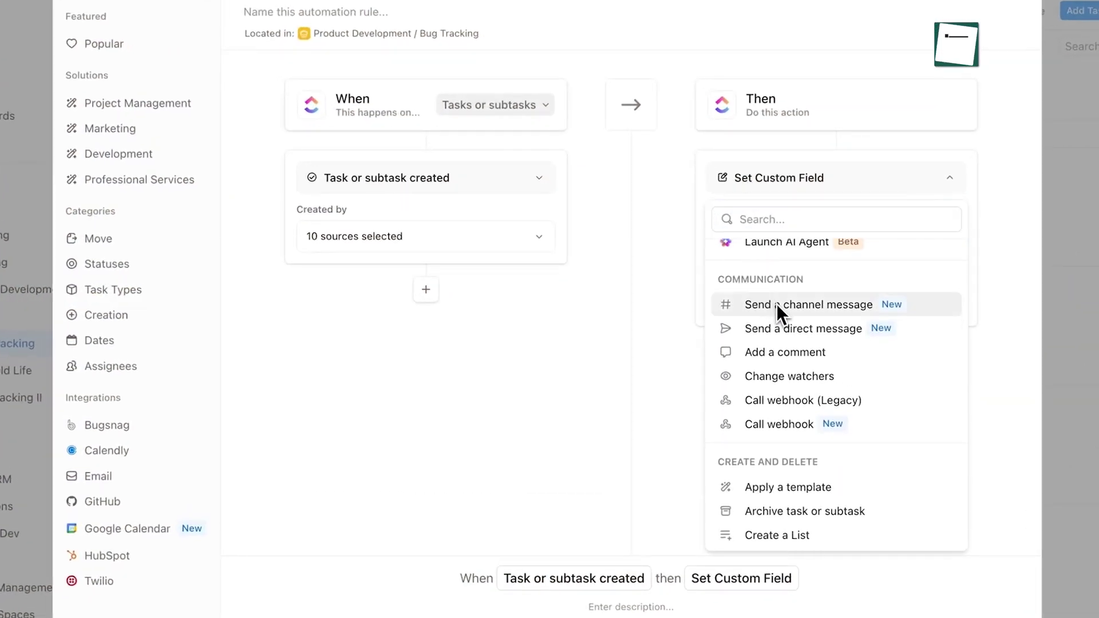
Step: Make the automation send a channel message with the Task ID, then group the list by Bug Severity
{"action": "left_click", "coordinate": [777, 304]}
{"action": "left_click", "coordinate": [743, 277]}
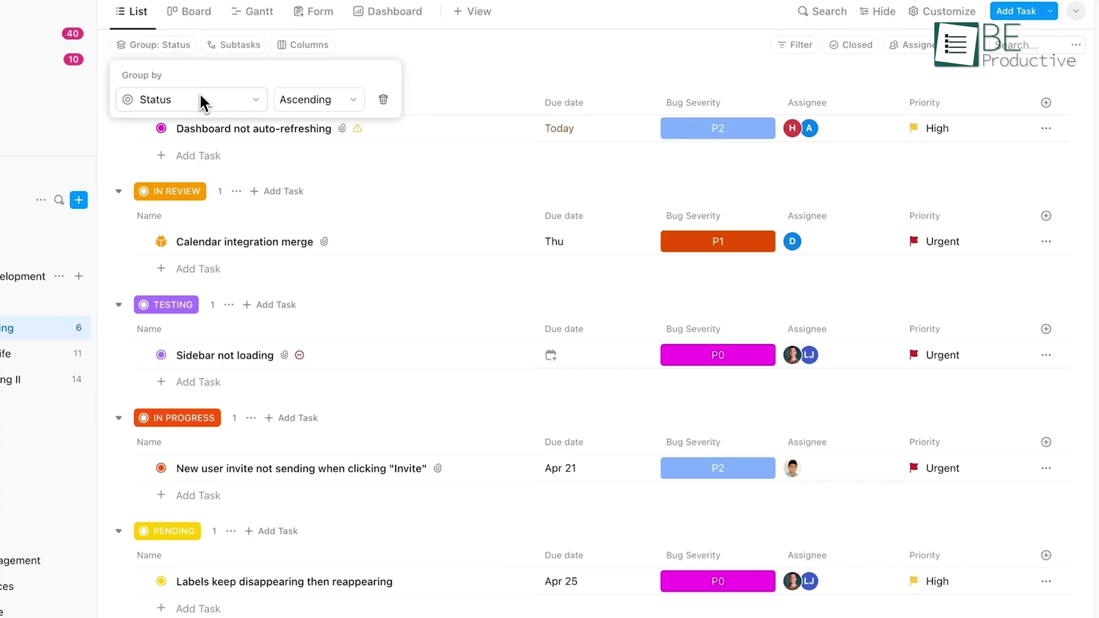
{"action": "left_click", "coordinate": [201, 97]}
{"action": "left_click", "coordinate": [207, 381]}
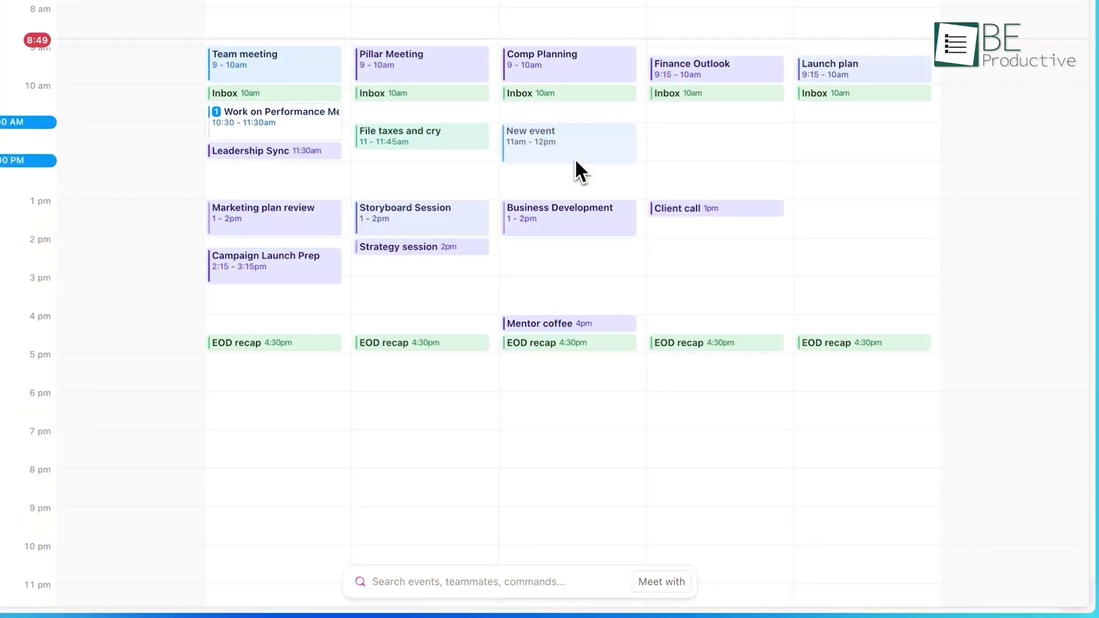
Step: Add a Wednesday 11am out-of-office event named 'Dentist'
{"action": "left_click", "coordinate": [576, 162]}
{"action": "left_click", "coordinate": [480, 378]}
{"action": "type", "text": "Dentist"}
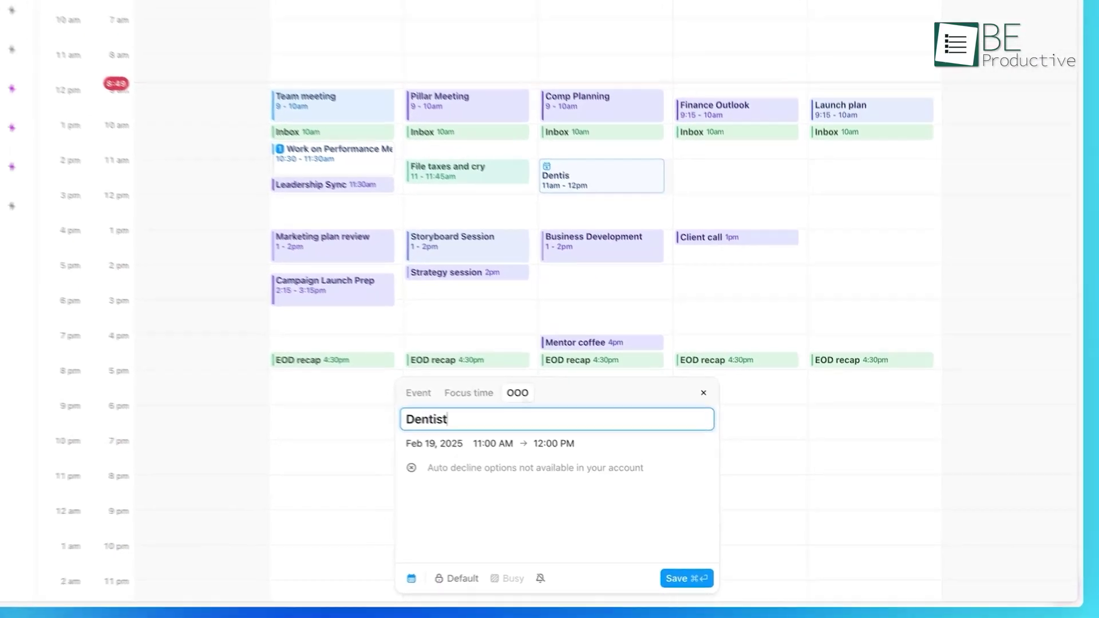
{"action": "key", "text": "Return"}
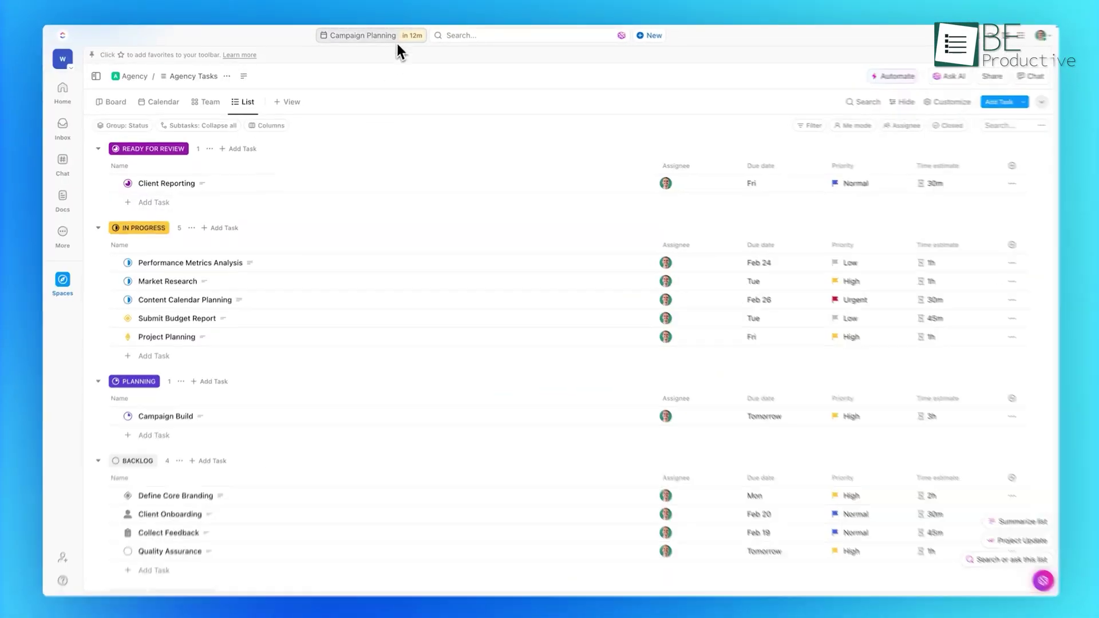
Step: Browse the Template Center's ClickUp templates by category
{"action": "left_click", "coordinate": [396, 38]}
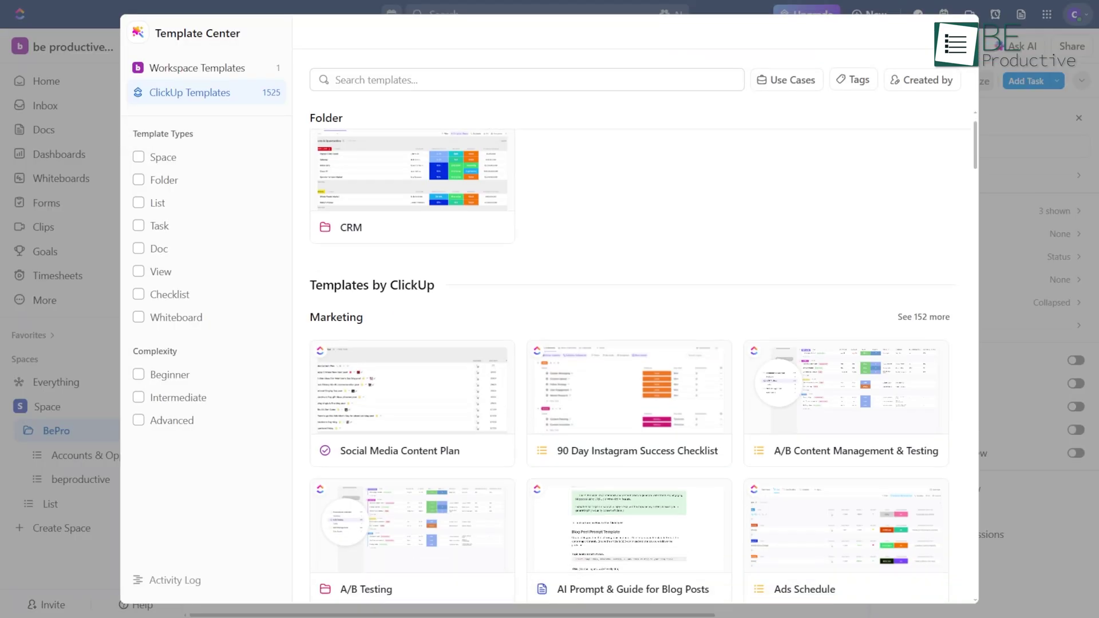
{"action": "scroll", "coordinate": [629, 343], "scroll_direction": "down", "scroll_amount": 3}
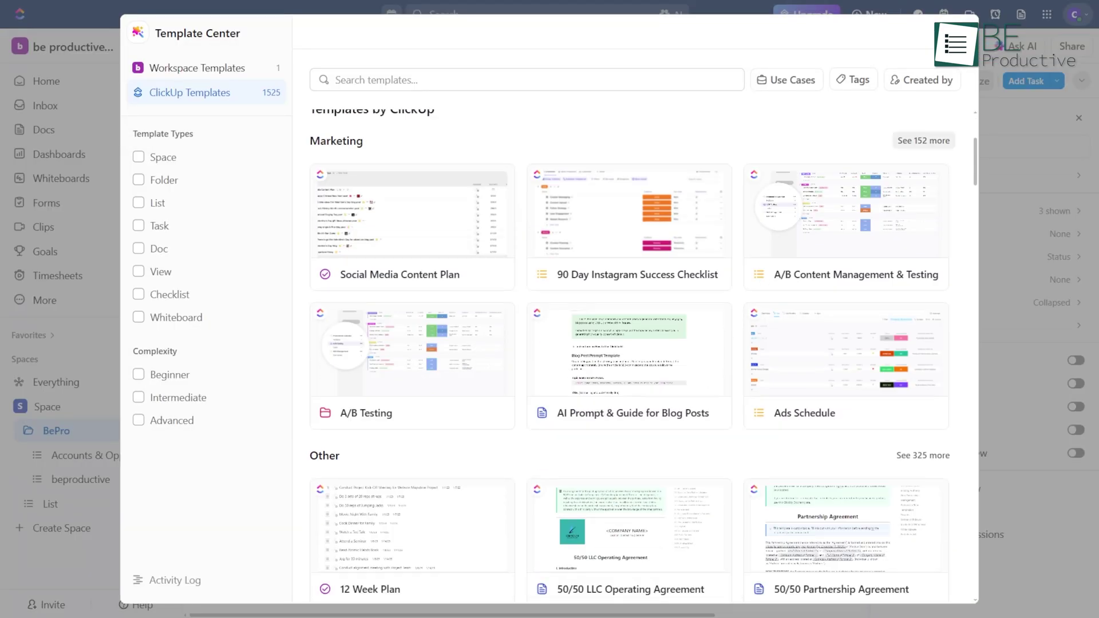
{"action": "scroll", "coordinate": [629, 343], "scroll_direction": "down", "scroll_amount": 5}
{"action": "scroll", "coordinate": [630, 344], "scroll_direction": "down", "scroll_amount": 12}
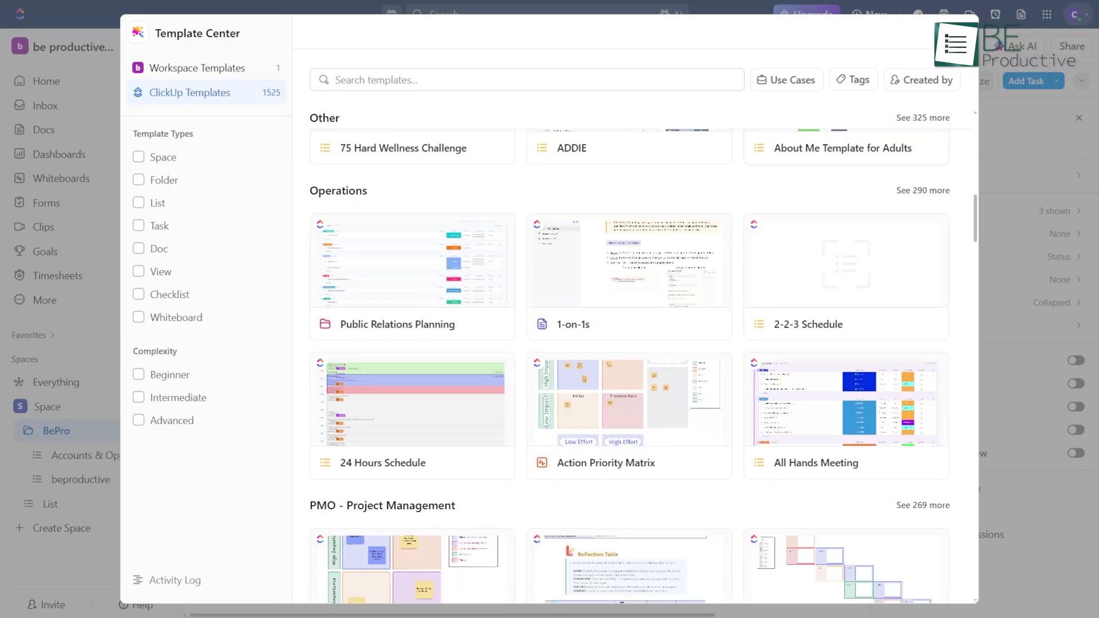
{"action": "scroll", "coordinate": [630, 344], "scroll_direction": "down", "scroll_amount": 12}
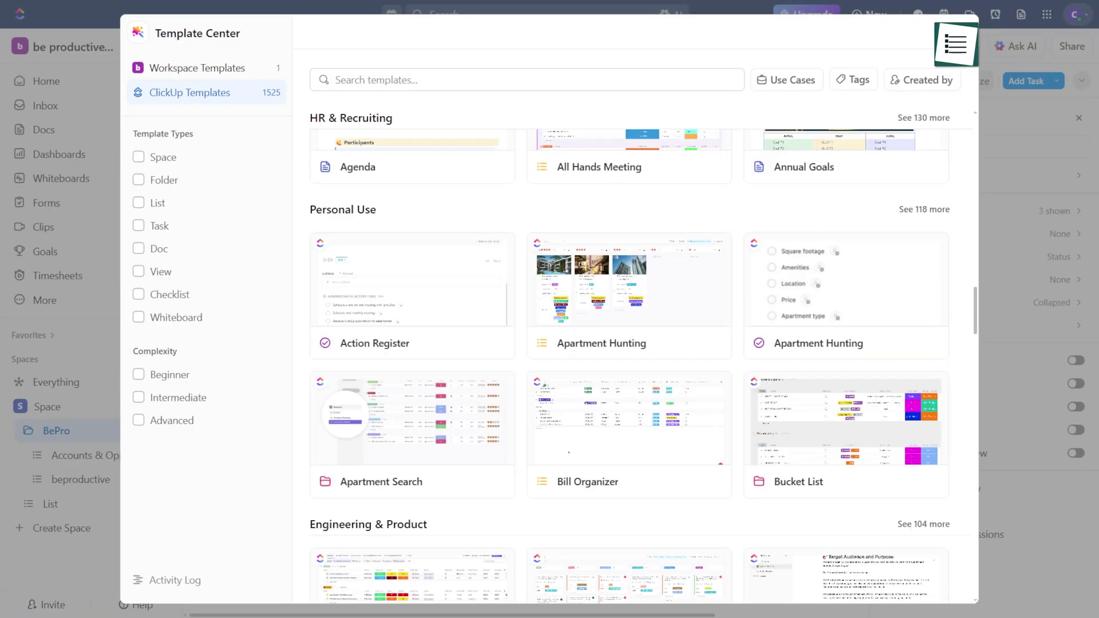
{"action": "scroll", "coordinate": [630, 344], "scroll_direction": "down", "scroll_amount": 8}
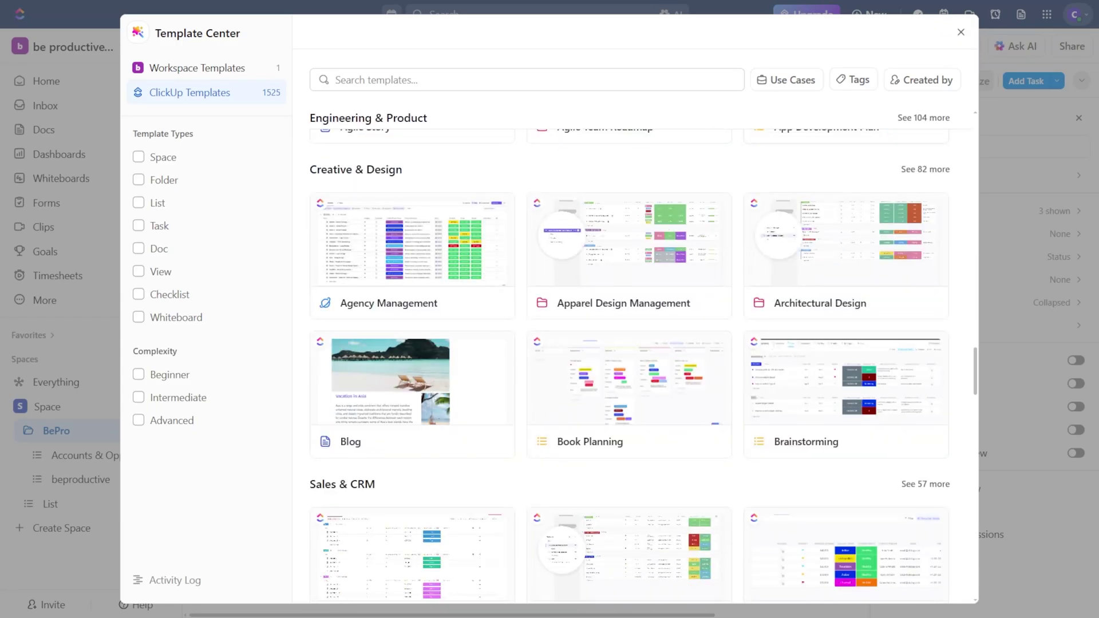
Step: Create a task from the Social Media Content Plan template
{"action": "left_click", "coordinate": [744, 81]}
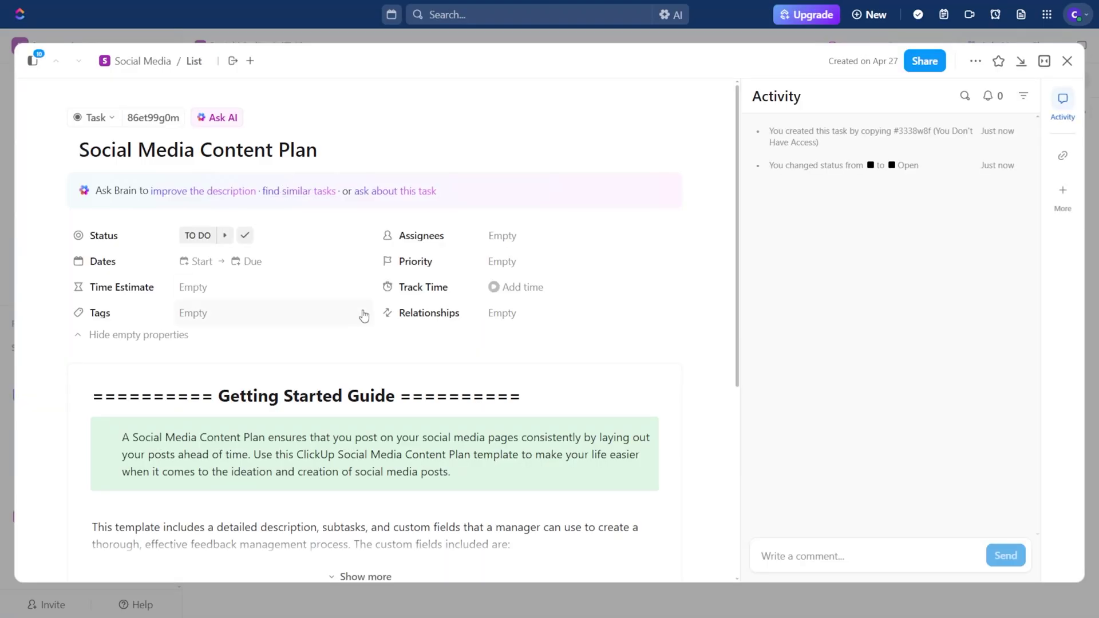
{"action": "scroll", "coordinate": [364, 315], "scroll_direction": "down", "scroll_amount": 3}
{"action": "scroll", "coordinate": [373, 328], "scroll_direction": "down", "scroll_amount": 2}
Step: Open the task's extra actions for Templates, then look across the SEO board
{"action": "left_click", "coordinate": [973, 61]}
{"action": "mouse_move", "coordinate": [855, 341]}
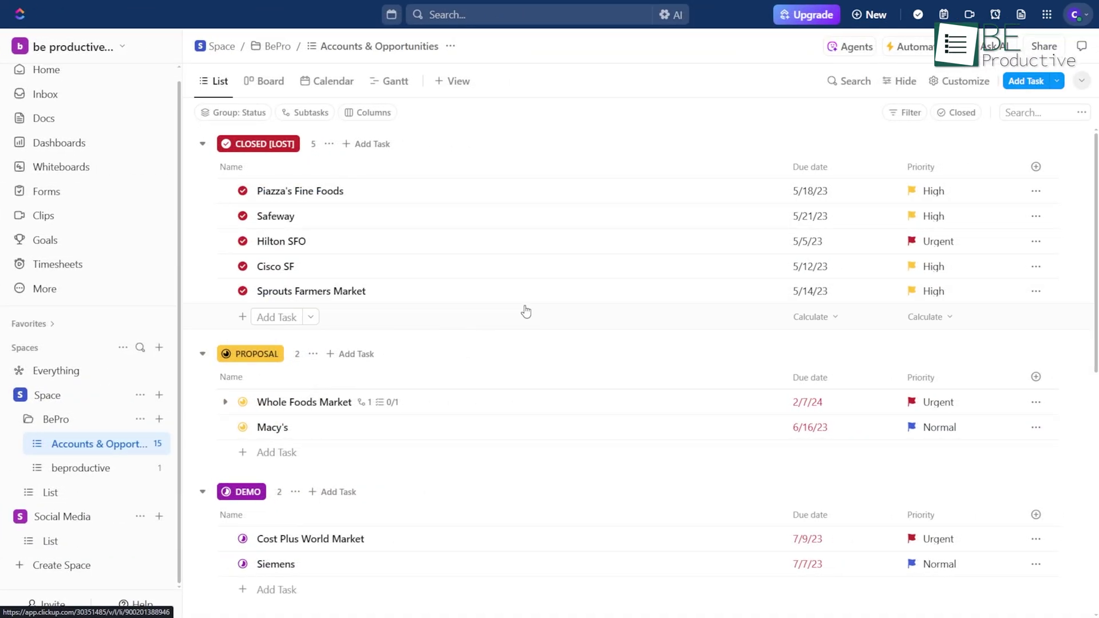
{"action": "scroll", "coordinate": [525, 311], "scroll_direction": "down", "scroll_amount": 10}
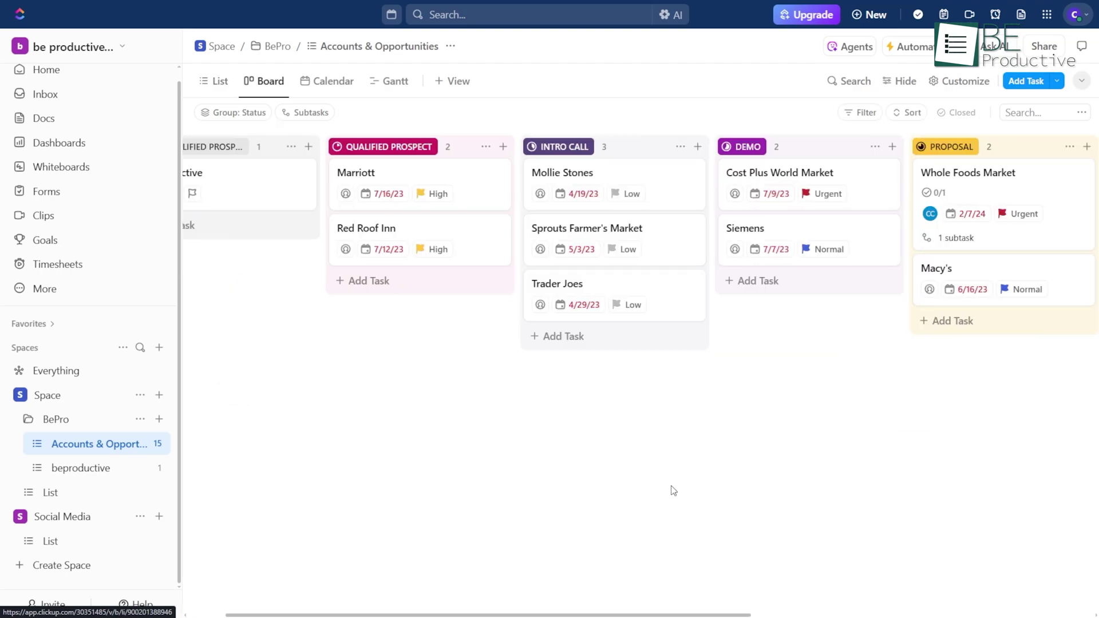
{"action": "scroll", "coordinate": [670, 489], "scroll_direction": "right", "scroll_amount": 5}
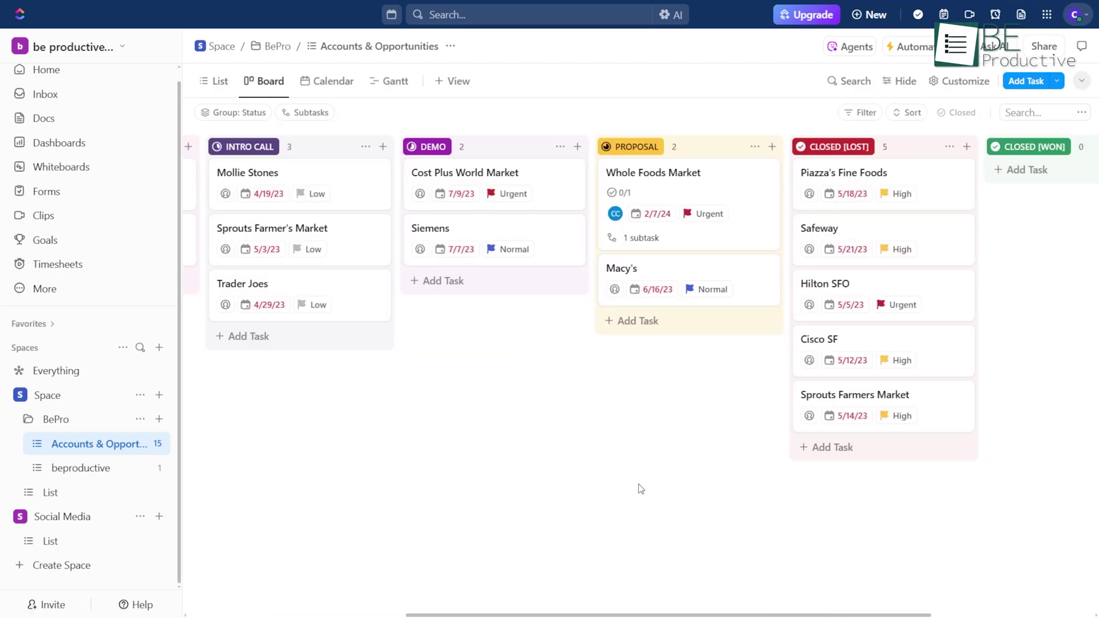
{"action": "scroll", "coordinate": [643, 486], "scroll_direction": "right", "scroll_amount": 3}
{"action": "scroll", "coordinate": [675, 490], "scroll_direction": "left", "scroll_amount": 3}
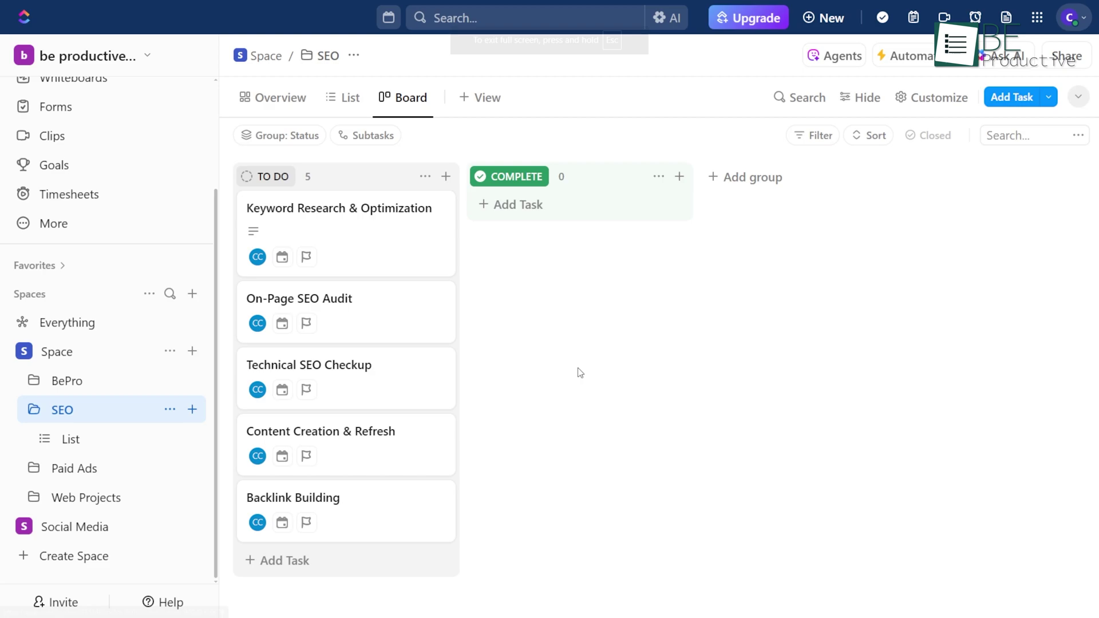
Step: Set the Keyword Research & Optimization task's due date to Wednesday 30 April
{"action": "left_click", "coordinate": [283, 257]}
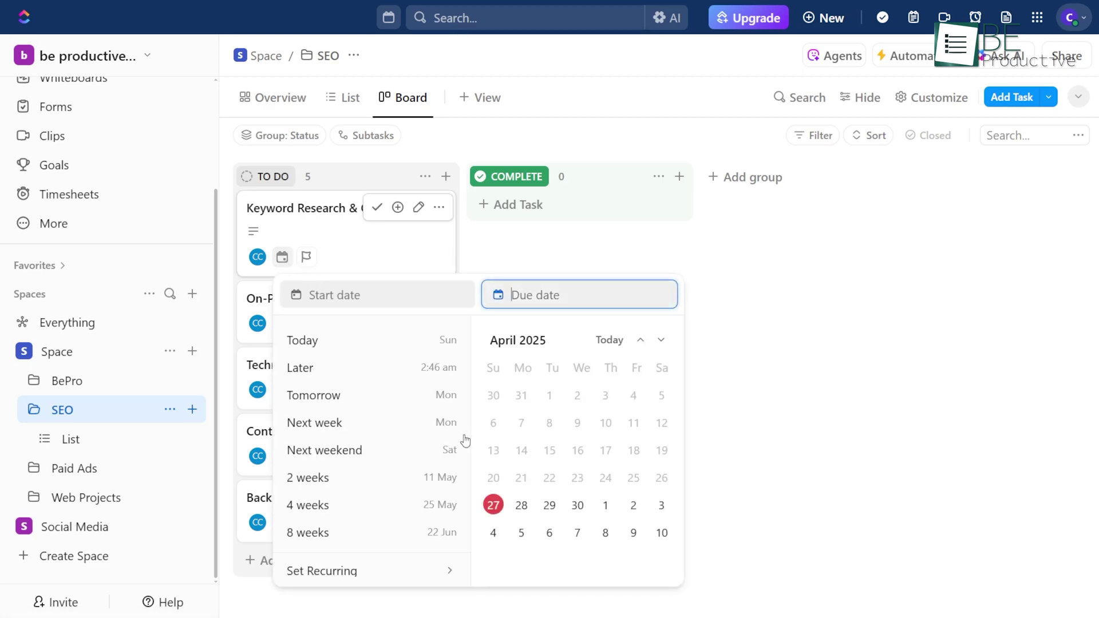
{"action": "left_click", "coordinate": [578, 505]}
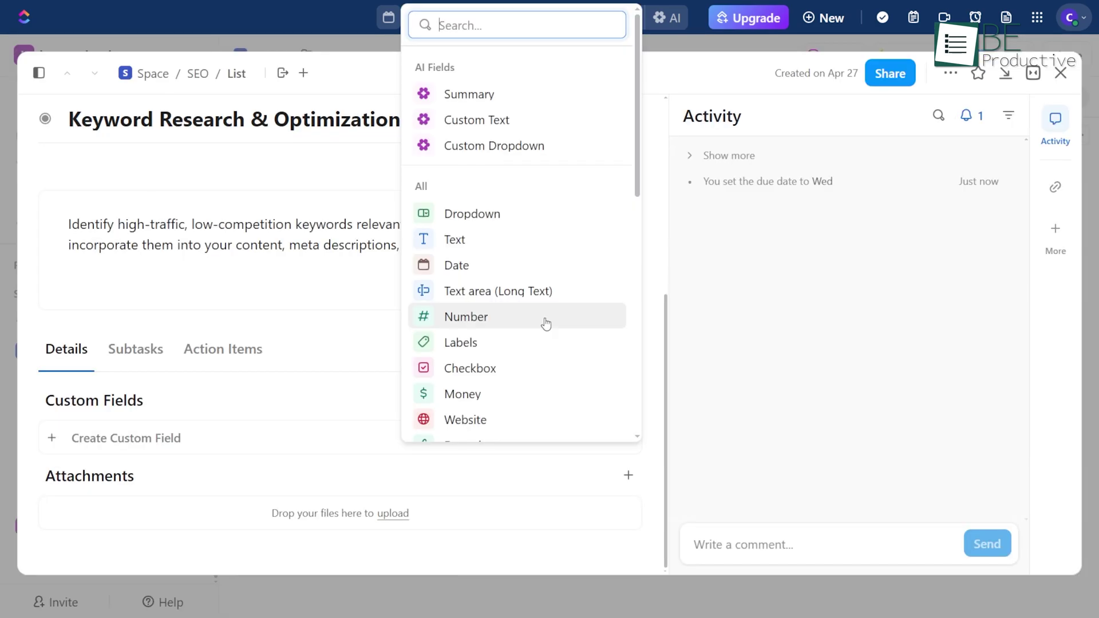
{"action": "scroll", "coordinate": [545, 319], "scroll_direction": "down", "scroll_amount": 10}
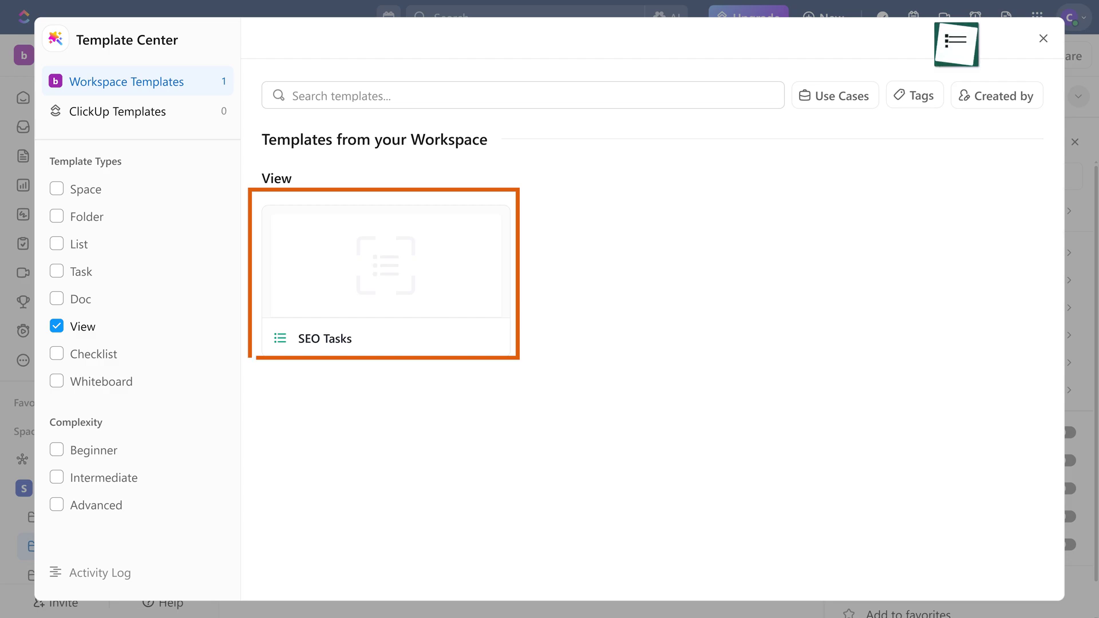
Step: Open the SEO Tasks view template's details and choose Edit from its options
{"action": "left_click", "coordinate": [386, 269]}
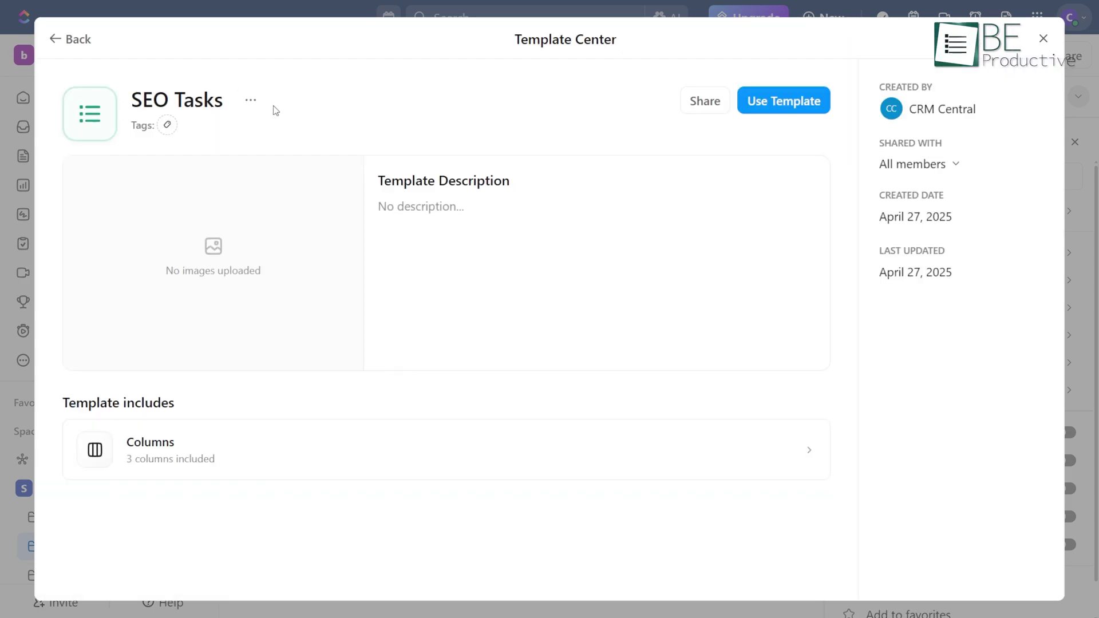
{"action": "left_click", "coordinate": [250, 101]}
{"action": "left_click", "coordinate": [297, 149]}
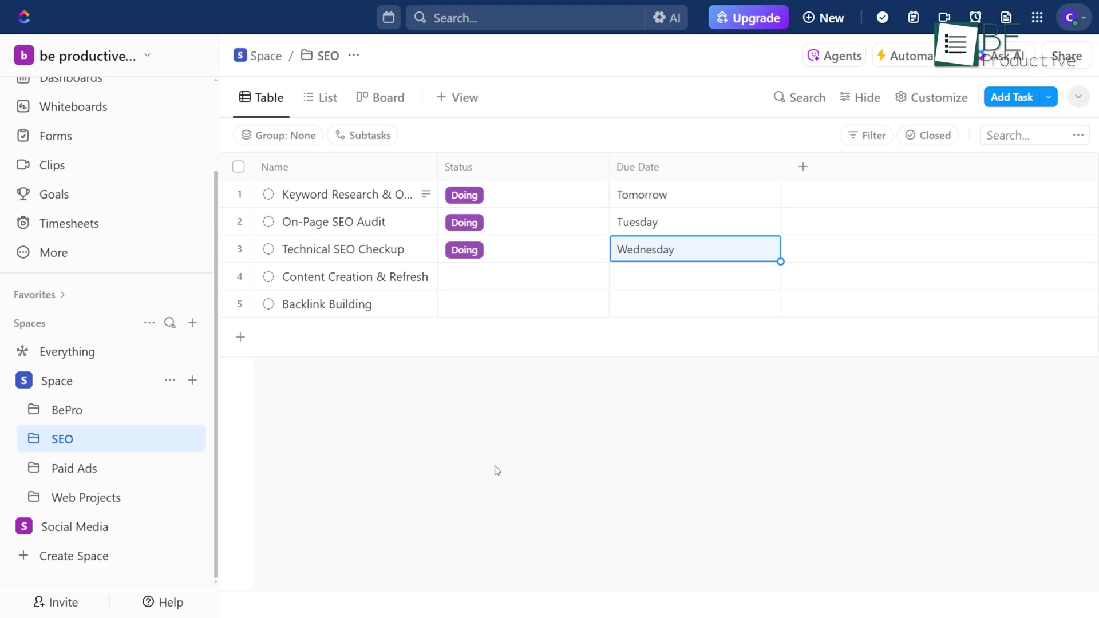
Step: Select all five SEO tasks with the header checkbox and bring up bulk Status options
{"action": "left_click", "coordinate": [238, 167]}
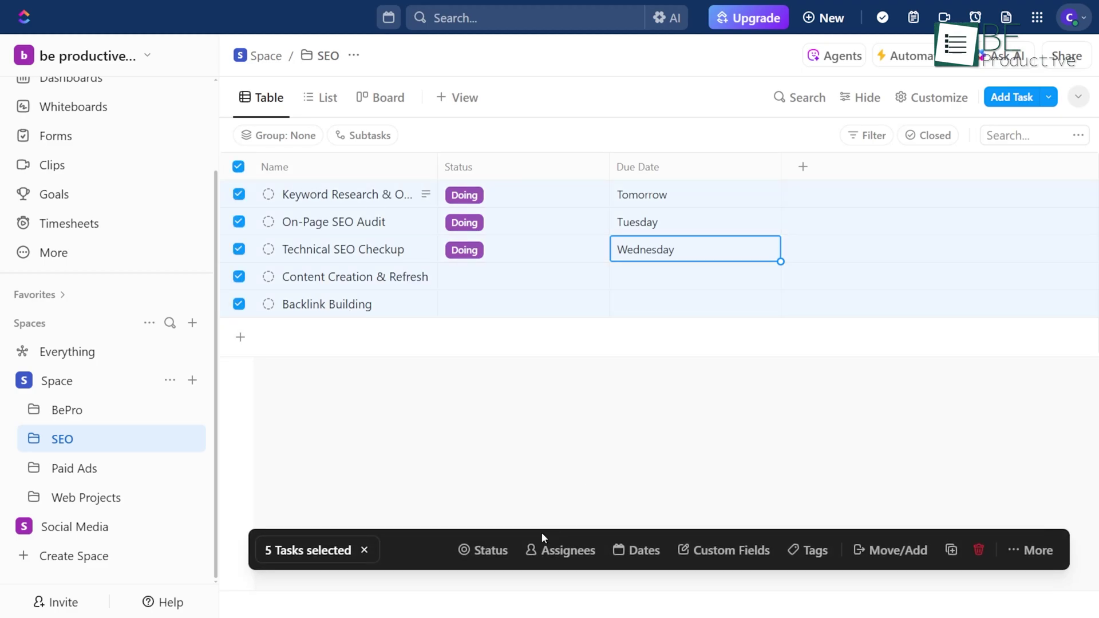
{"action": "left_click", "coordinate": [492, 556]}
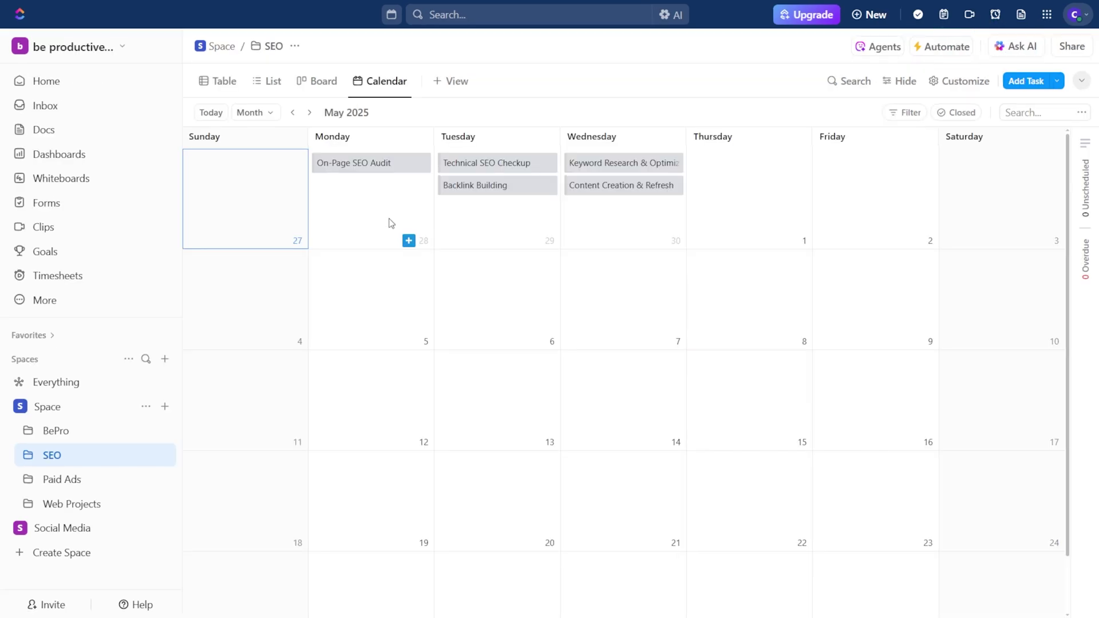
Step: Keep the SEO calendar on Month view and open the Technical SEO Checkup task's actions
{"action": "left_click", "coordinate": [252, 112]}
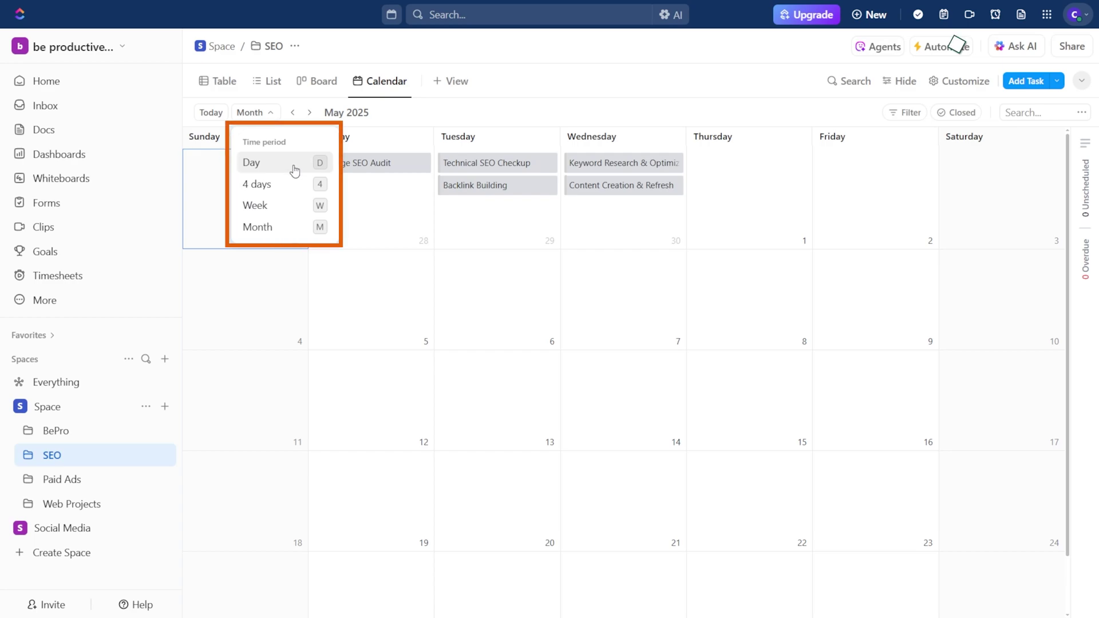
{"action": "left_click", "coordinate": [548, 247]}
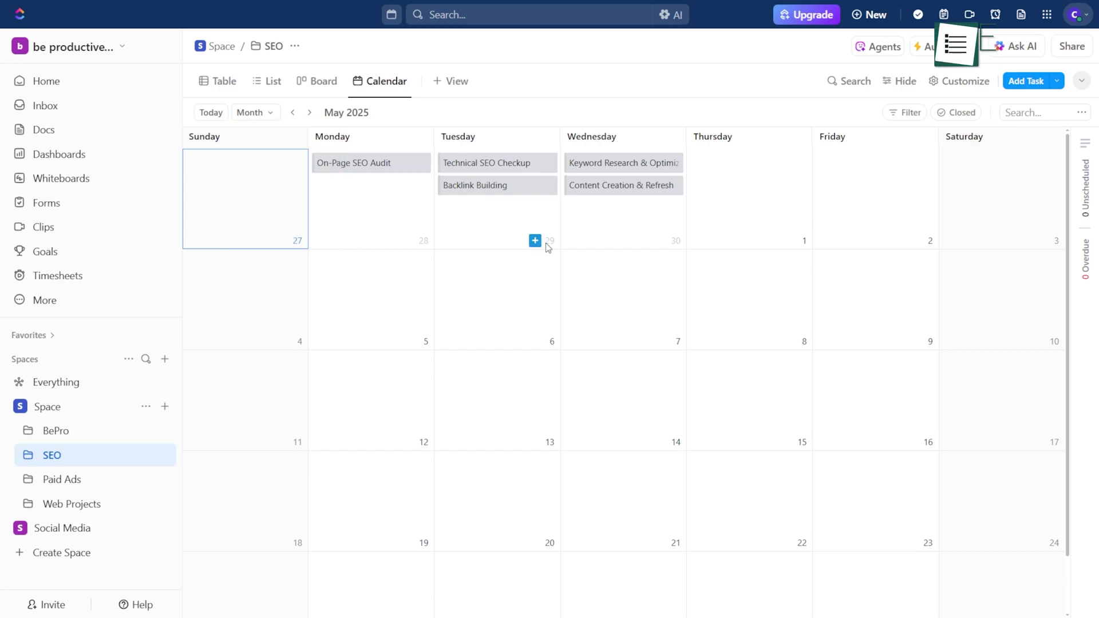
{"action": "left_click", "coordinate": [547, 165]}
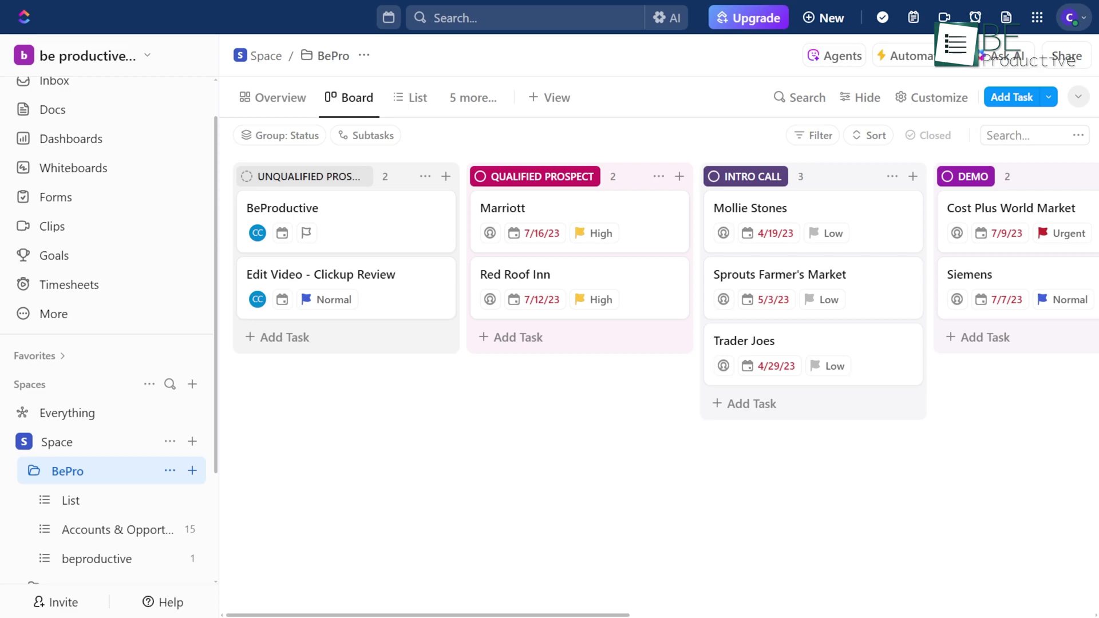
Step: Scroll the BePro board right through the pipeline to the Closed Lost column
{"action": "scroll", "coordinate": [659, 287], "scroll_direction": "right", "scroll_amount": 5}
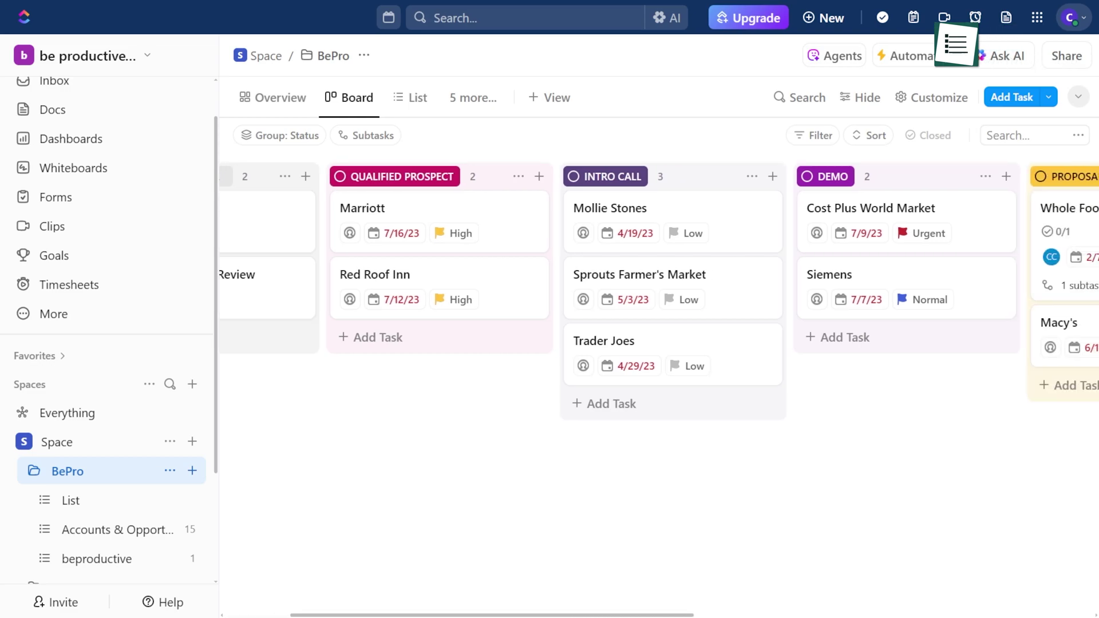
{"action": "scroll", "coordinate": [658, 286], "scroll_direction": "right", "scroll_amount": 7}
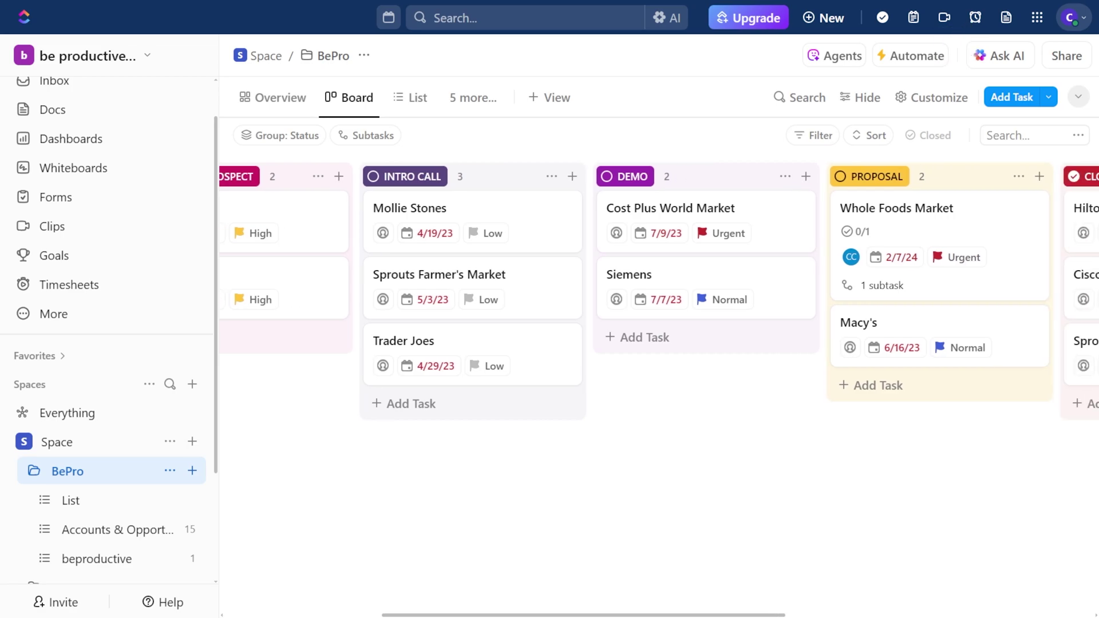
{"action": "scroll", "coordinate": [659, 286], "scroll_direction": "right", "scroll_amount": 7}
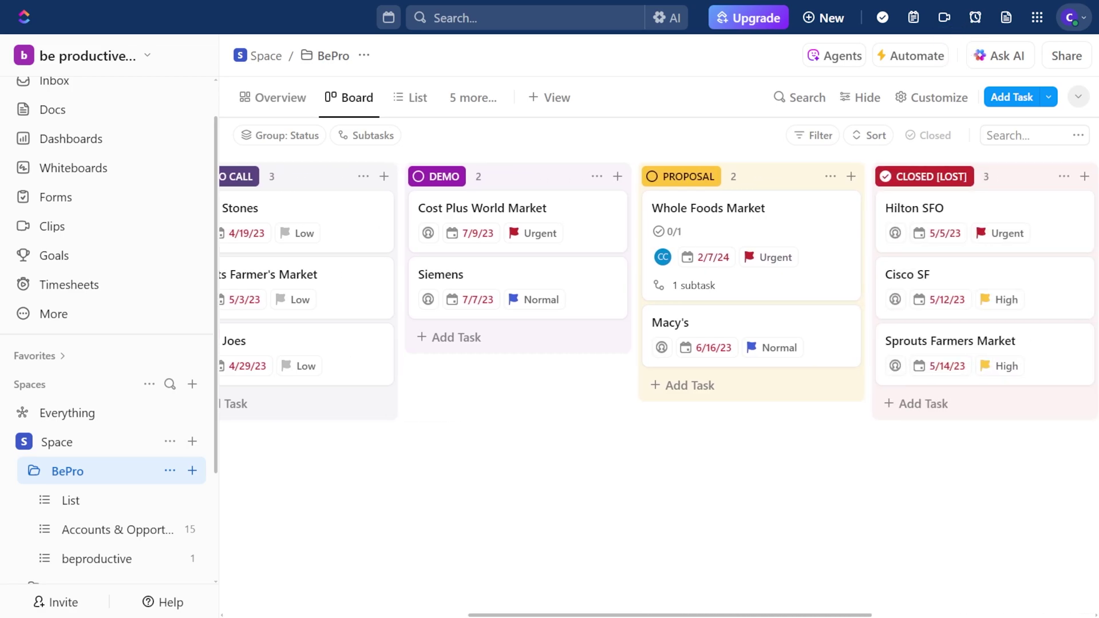
{"action": "scroll", "coordinate": [659, 286], "scroll_direction": "right", "scroll_amount": 3}
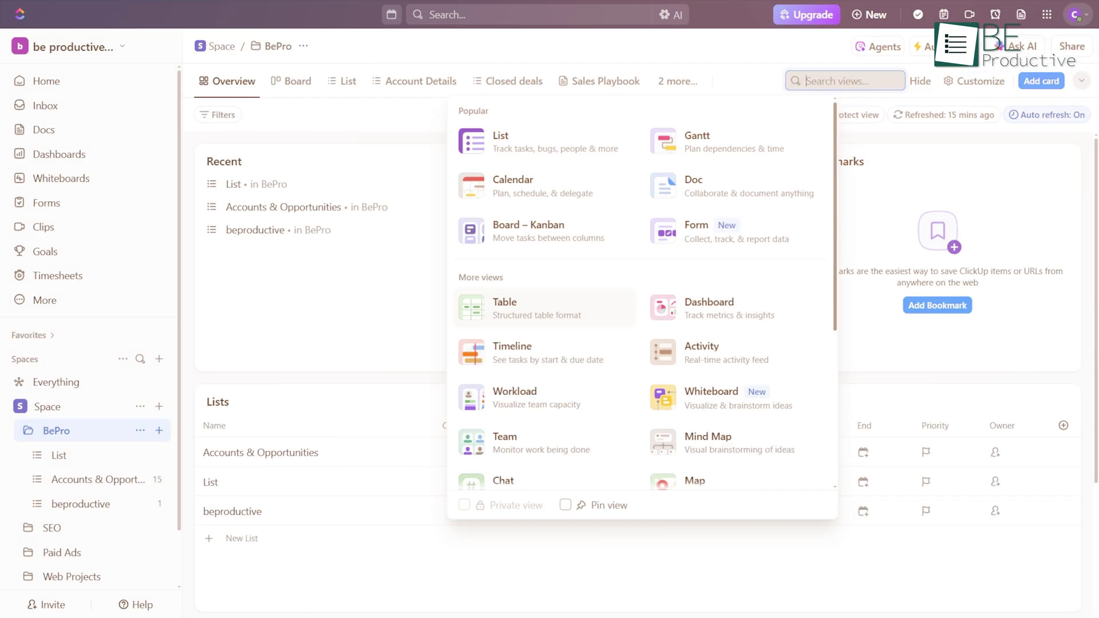
Step: Scroll down through the embed options in the new-view picker
{"action": "scroll", "coordinate": [641, 286], "scroll_direction": "down", "scroll_amount": 2}
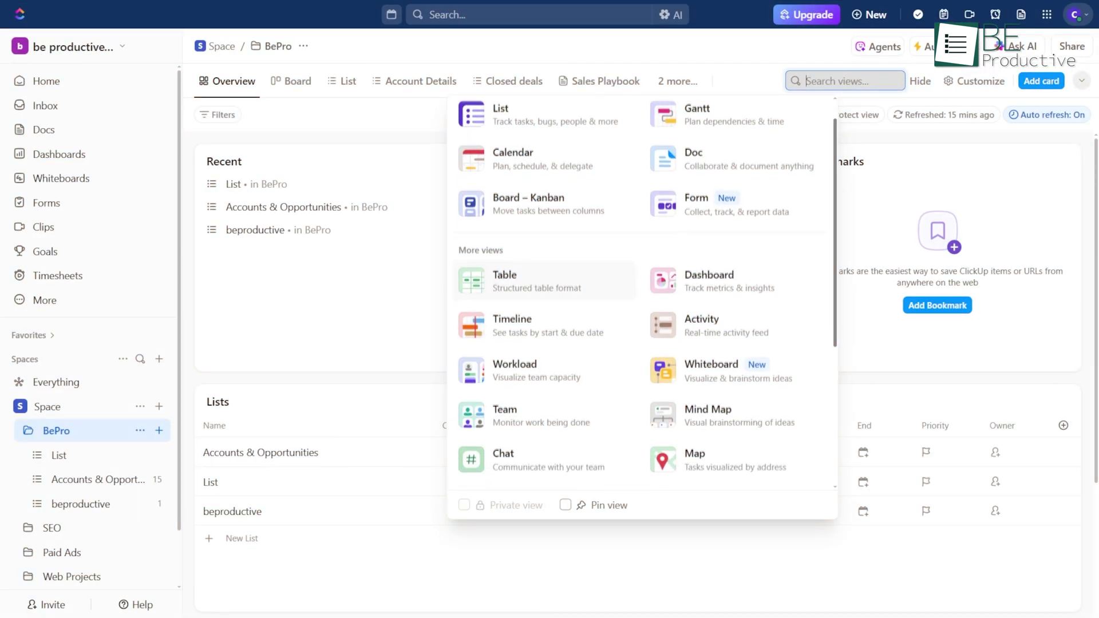
{"action": "scroll", "coordinate": [642, 292], "scroll_direction": "down", "scroll_amount": 3}
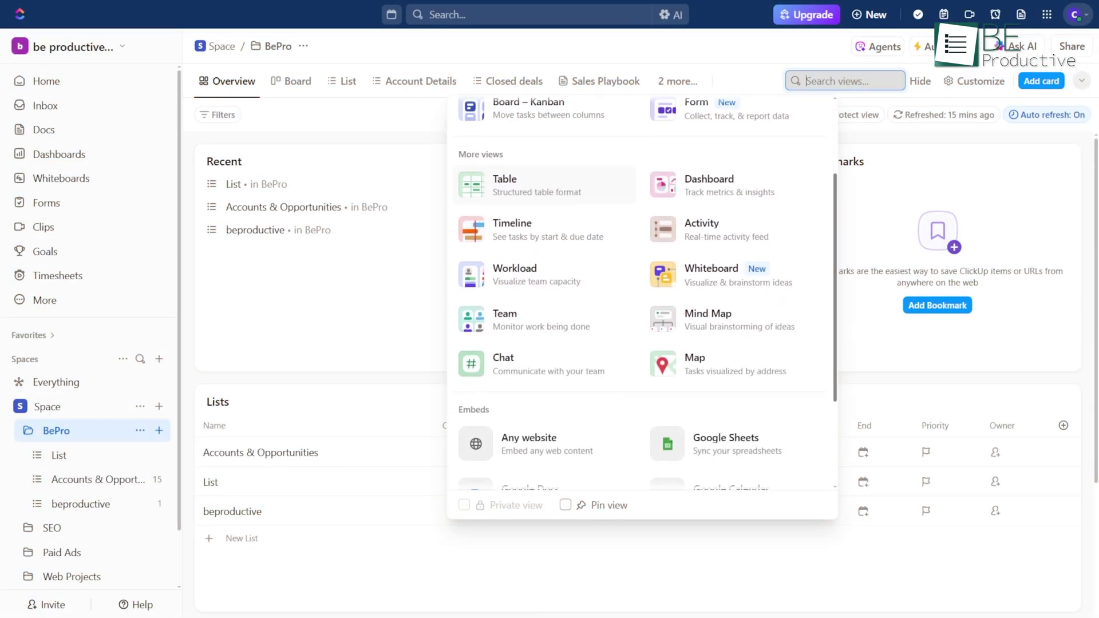
{"action": "scroll", "coordinate": [641, 292], "scroll_direction": "down", "scroll_amount": 3}
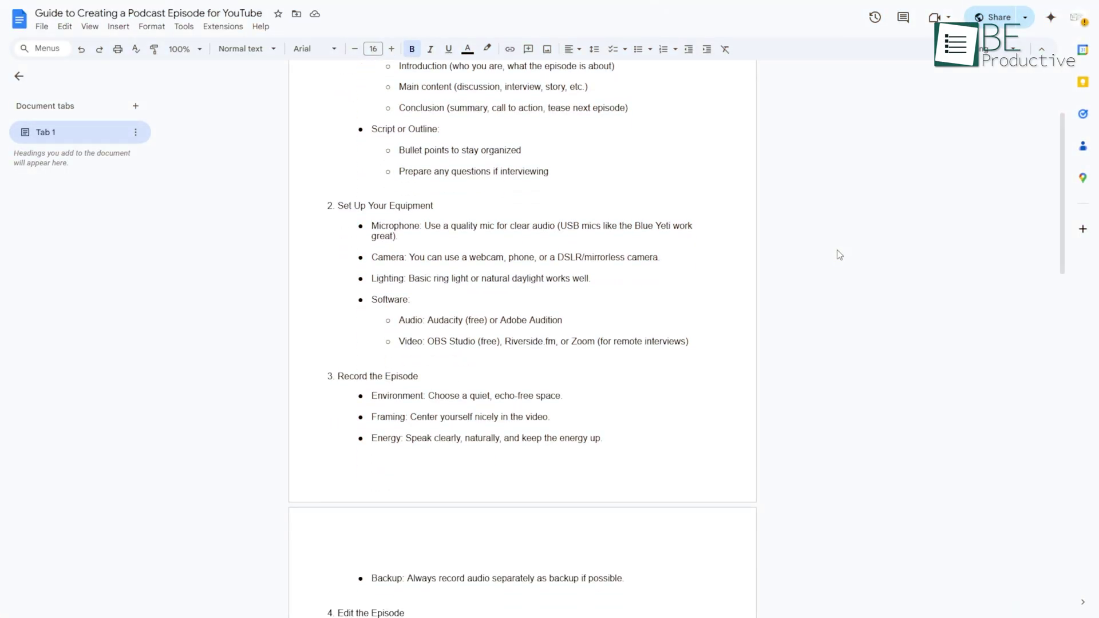
Step: Scroll down through the Google Docs guide on creating a YouTube podcast episode
{"action": "scroll", "coordinate": [839, 255], "scroll_direction": "down", "scroll_amount": 2}
{"action": "scroll", "coordinate": [839, 255], "scroll_direction": "down", "scroll_amount": 10}
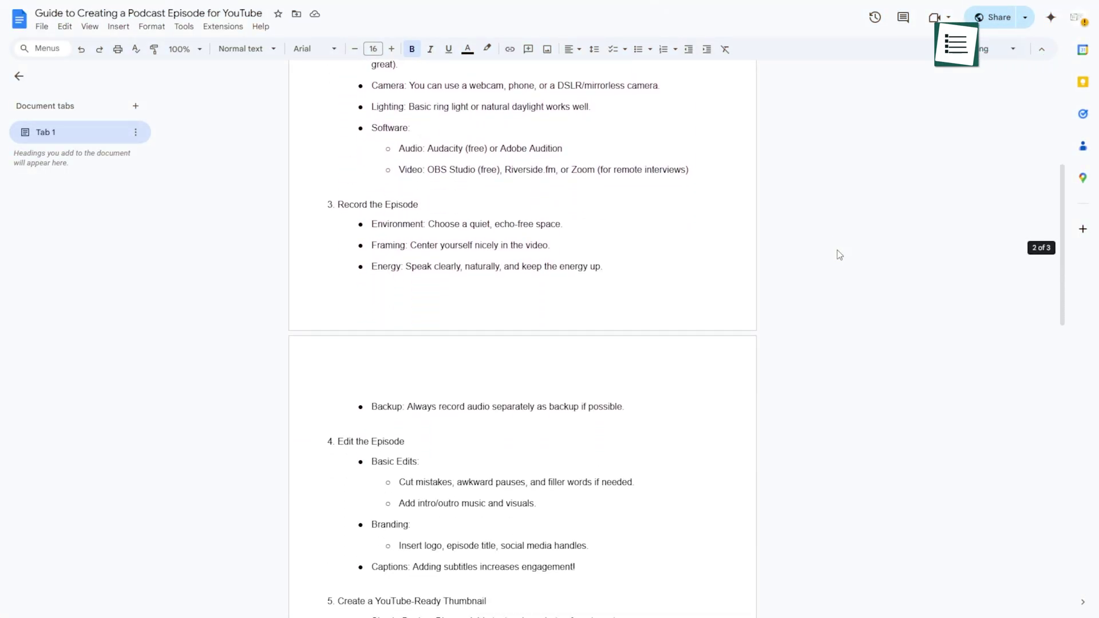
{"action": "scroll", "coordinate": [840, 255], "scroll_direction": "down", "scroll_amount": 2}
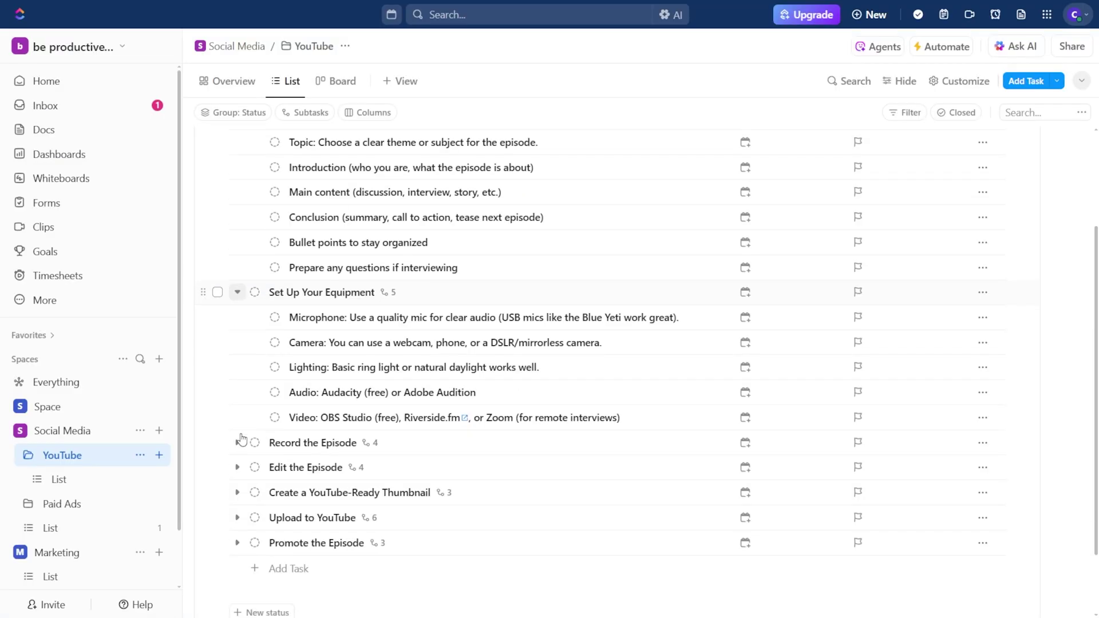
Step: Expand Record the Episode's subtasks and search Template Center for SOP templates of any type
{"action": "scroll", "coordinate": [240, 435], "scroll_direction": "down", "scroll_amount": 1}
{"action": "left_click", "coordinate": [238, 410]}
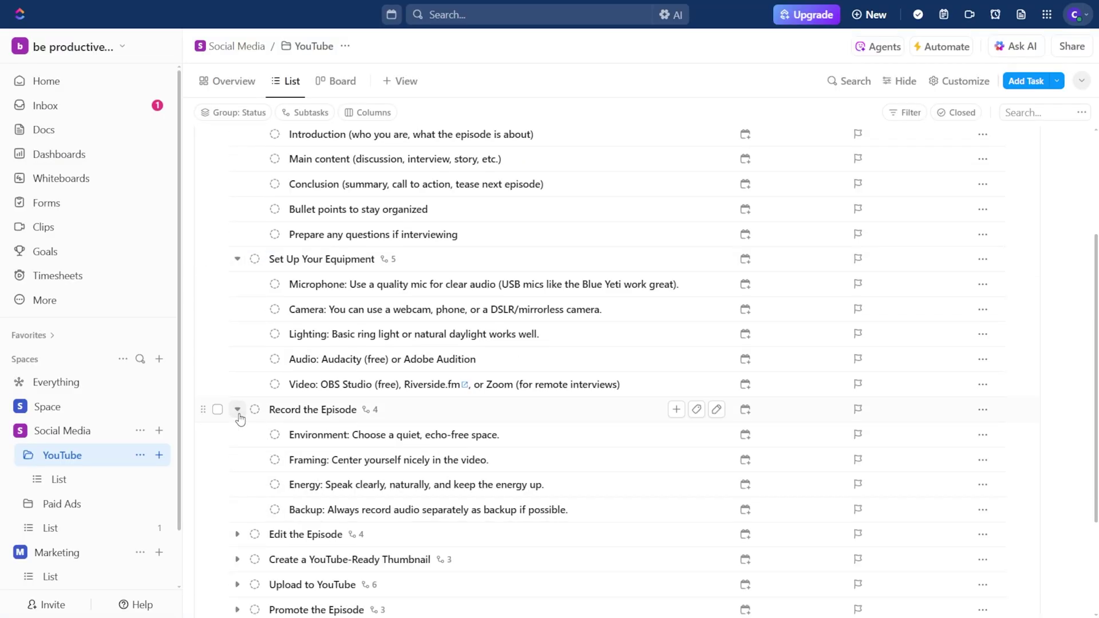
{"action": "scroll", "coordinate": [240, 401], "scroll_direction": "down", "scroll_amount": 3}
{"action": "left_click", "coordinate": [238, 383]}
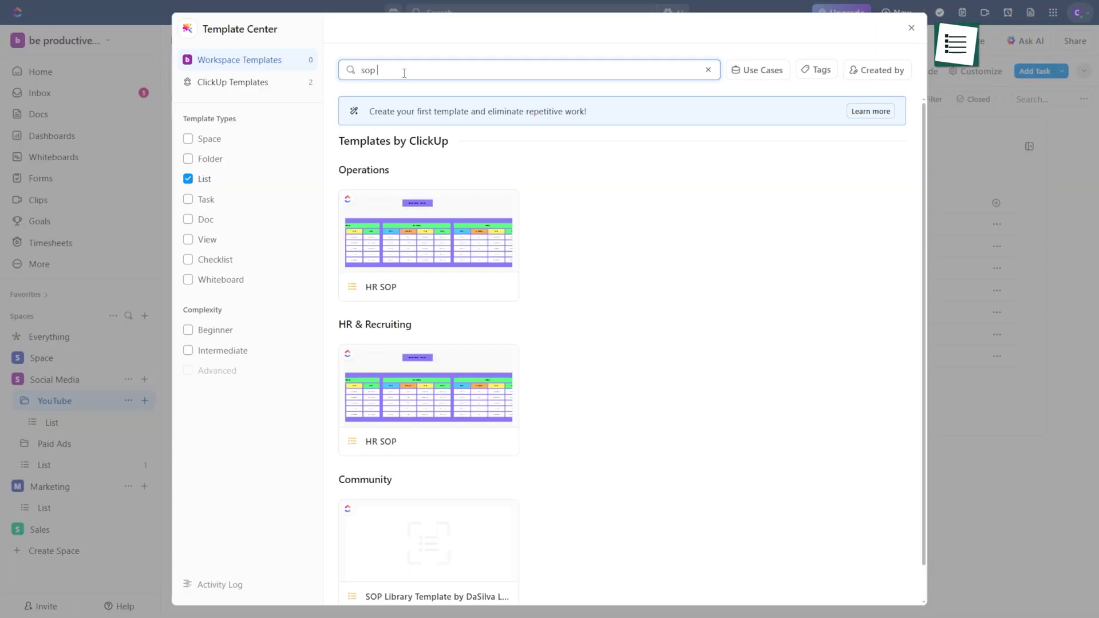
{"action": "left_click", "coordinate": [189, 179]}
{"action": "left_click", "coordinate": [406, 71]}
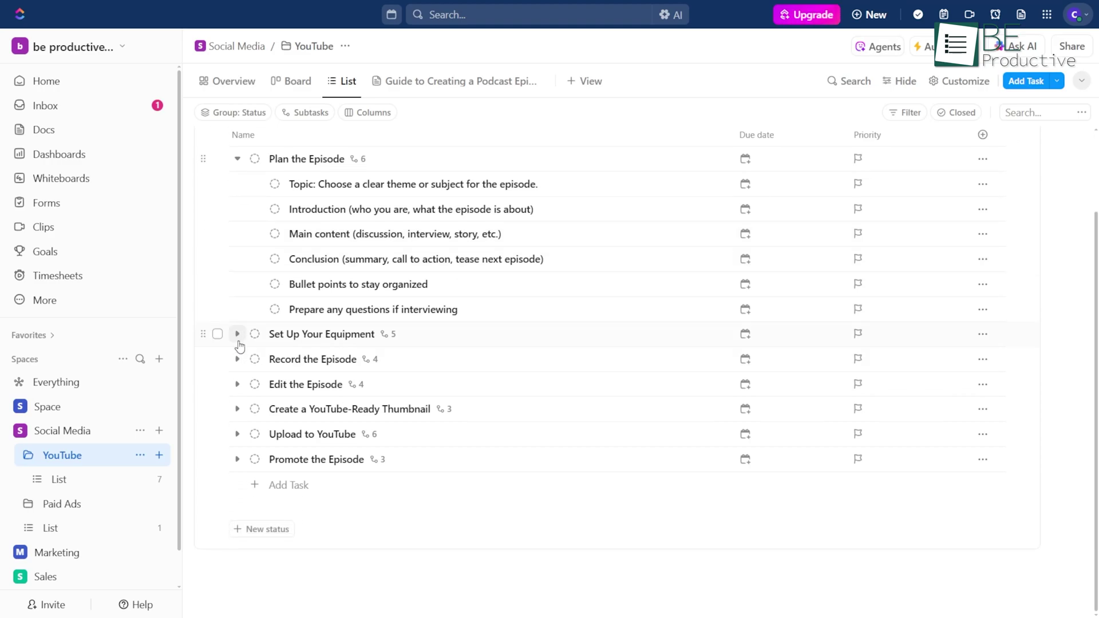
Step: Expand Set Up Your Equipment and Record the Episode, then open the Topic subtask
{"action": "left_click", "coordinate": [237, 335]}
{"action": "scroll", "coordinate": [240, 343], "scroll_direction": "down", "scroll_amount": 3}
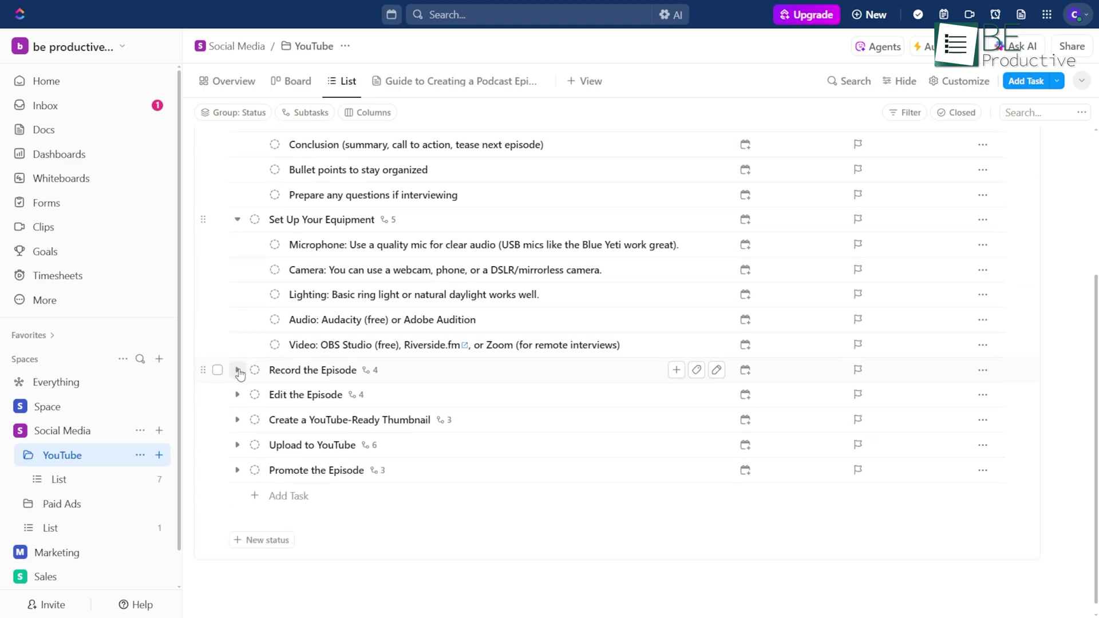
{"action": "left_click", "coordinate": [237, 370]}
{"action": "scroll", "coordinate": [238, 375], "scroll_direction": "down", "scroll_amount": 2}
{"action": "left_click", "coordinate": [399, 292]}
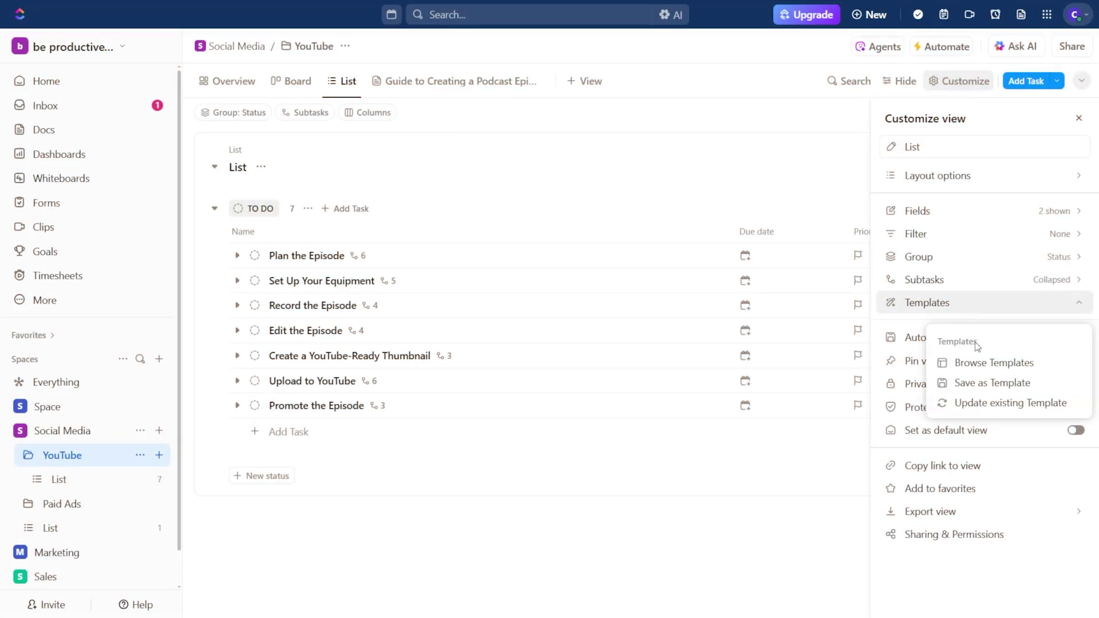
Step: Update the SOP Podcast template with the description 'Guide to Creating a Podcast Episode for YouTube'
{"action": "left_click", "coordinate": [974, 403]}
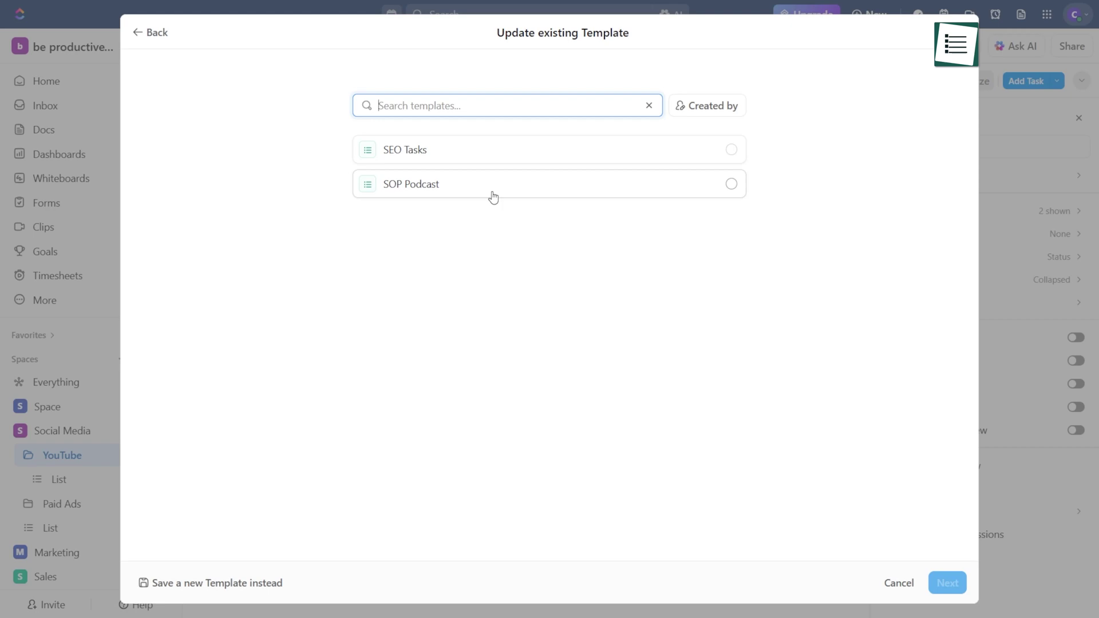
{"action": "left_click", "coordinate": [496, 193]}
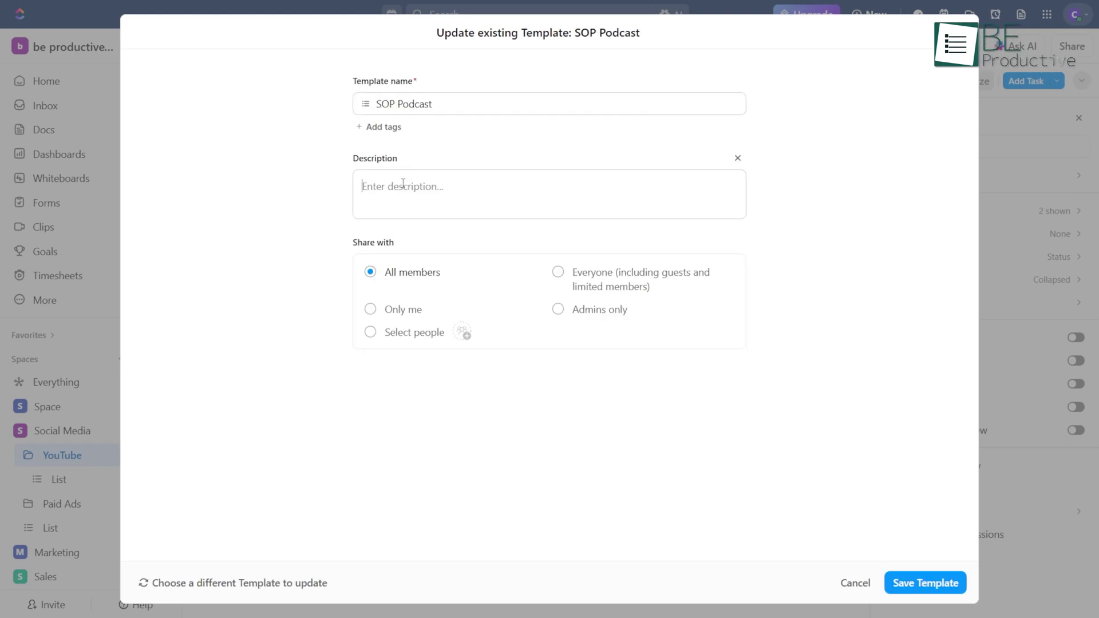
{"action": "left_click", "coordinate": [403, 186]}
{"action": "type", "text": "Guide to Creating a Podcast Episode for YouTube"}
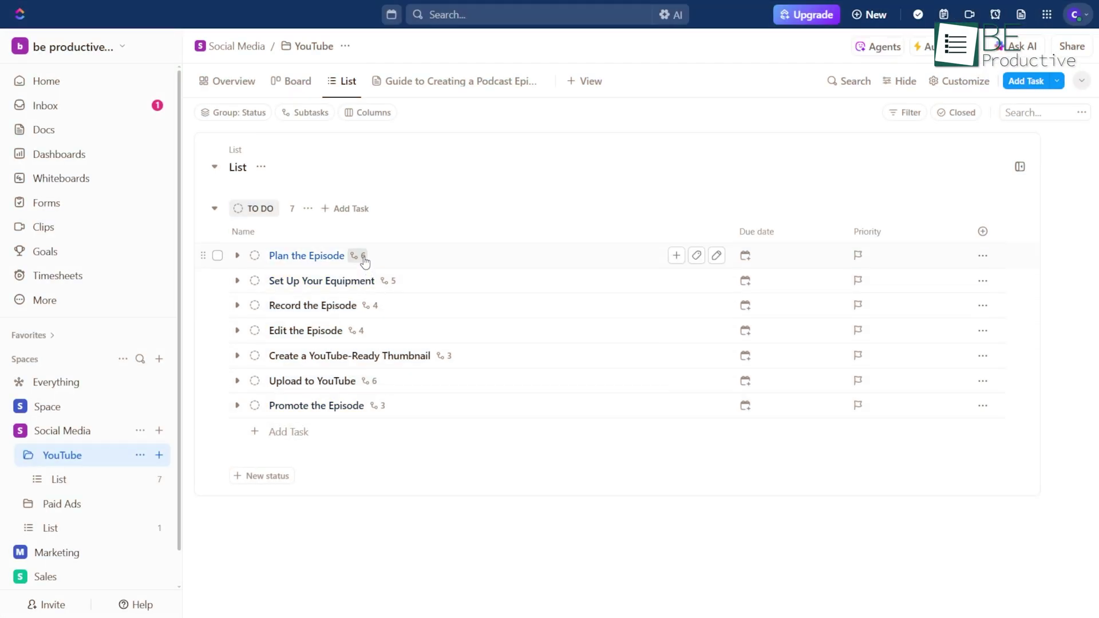
Step: Expand Plan the Episode and open its details to show its six subtasks
{"action": "left_click", "coordinate": [362, 257]}
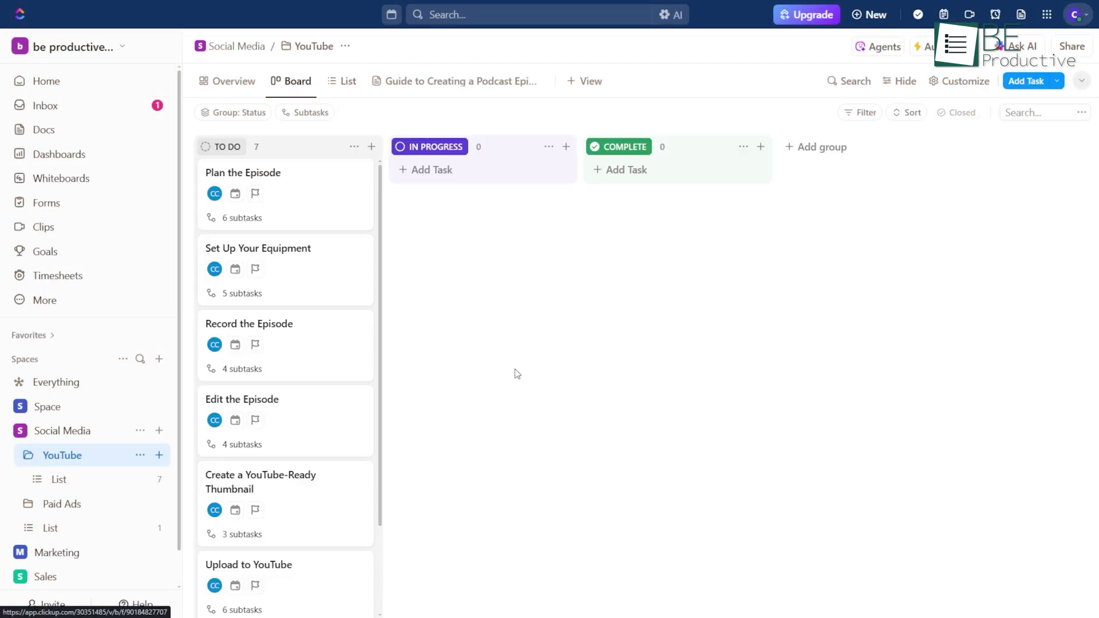
{"action": "left_click", "coordinate": [278, 181]}
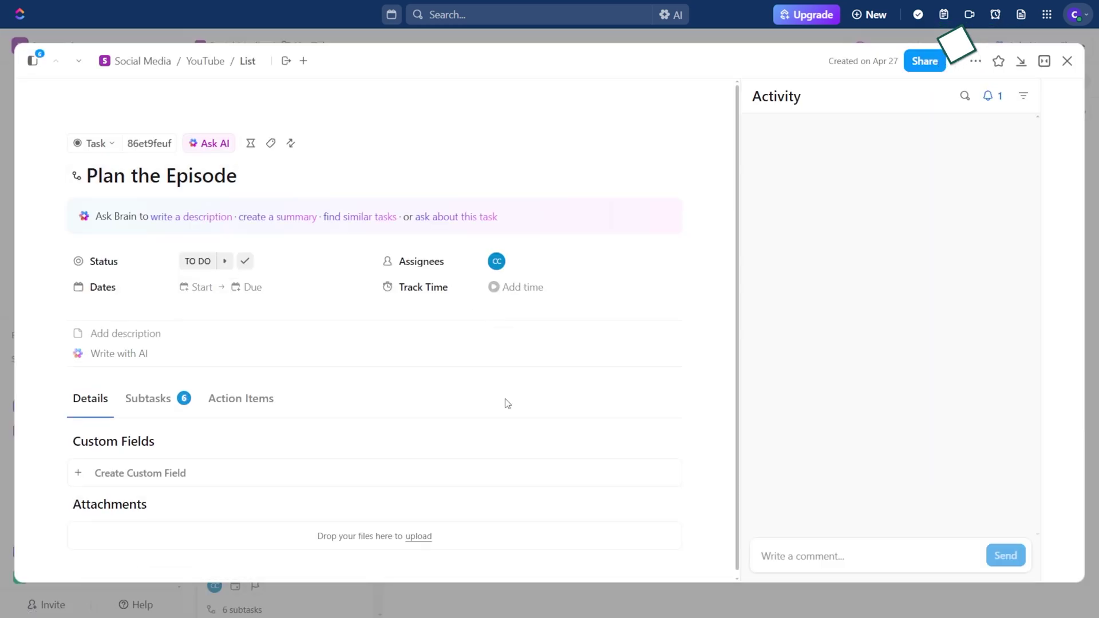
{"action": "left_click", "coordinate": [154, 373]}
{"action": "scroll", "coordinate": [504, 410], "scroll_direction": "down", "scroll_amount": 3}
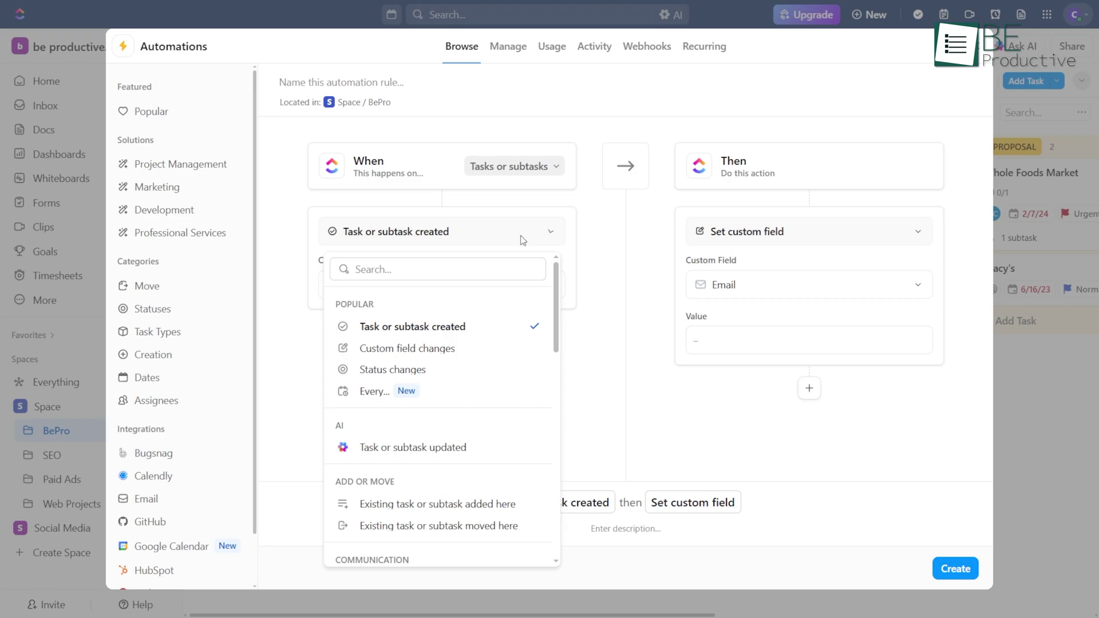
Step: Set the rule trigger to Status changes, then bring up the SEO folder's automation options
{"action": "left_click", "coordinate": [479, 372]}
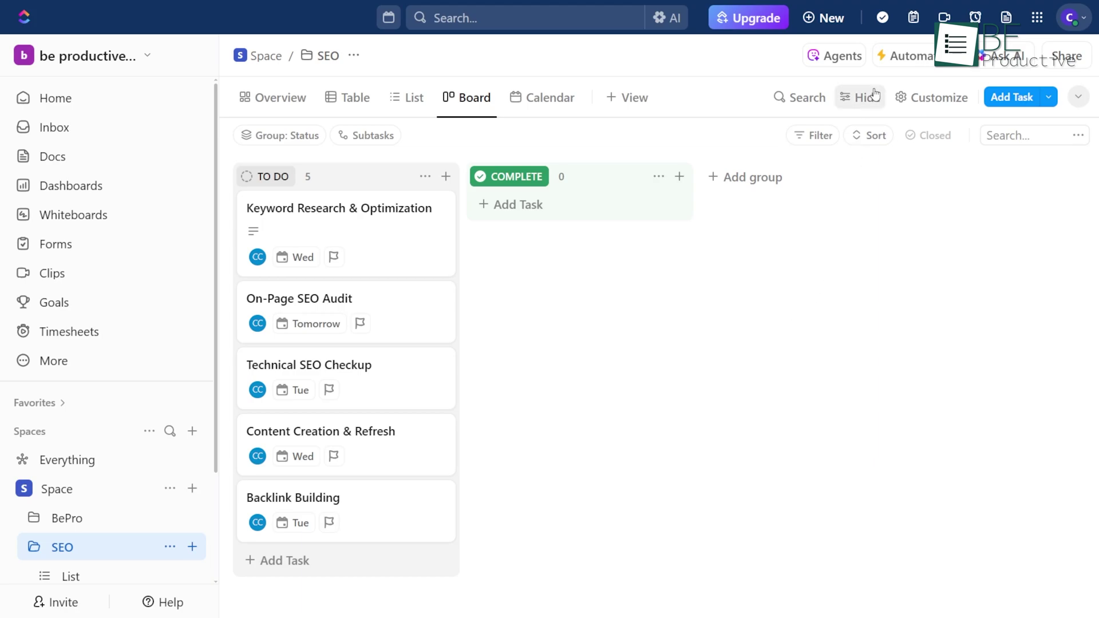
{"action": "left_click", "coordinate": [874, 70]}
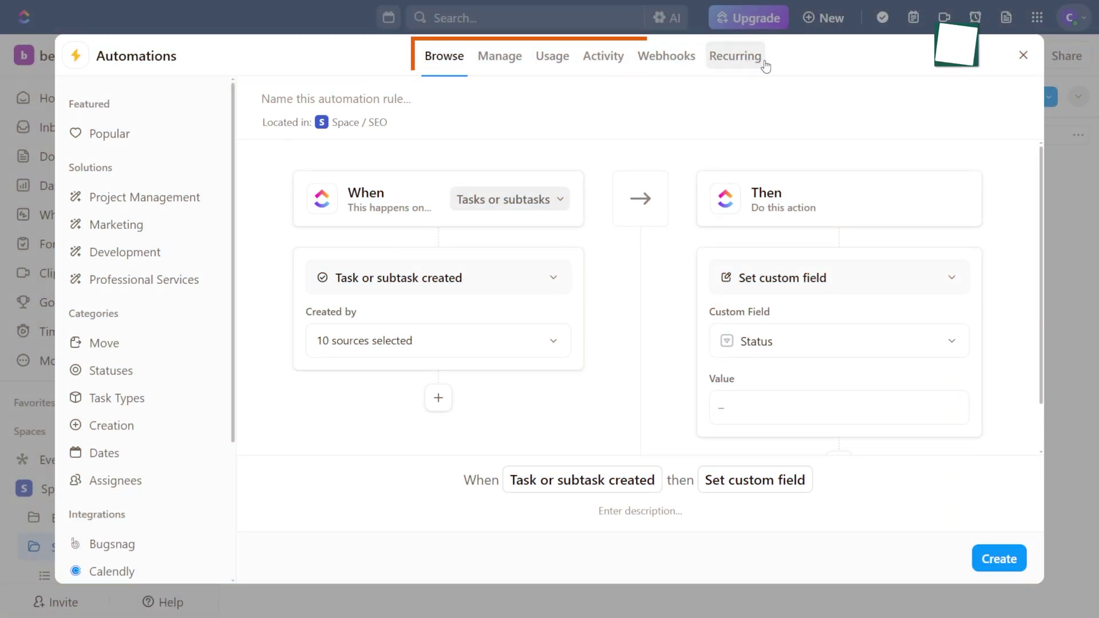
Step: Review the rule's trigger and action choices, keeping Set custom field on Status
{"action": "scroll", "coordinate": [197, 173], "scroll_direction": "down", "scroll_amount": 3}
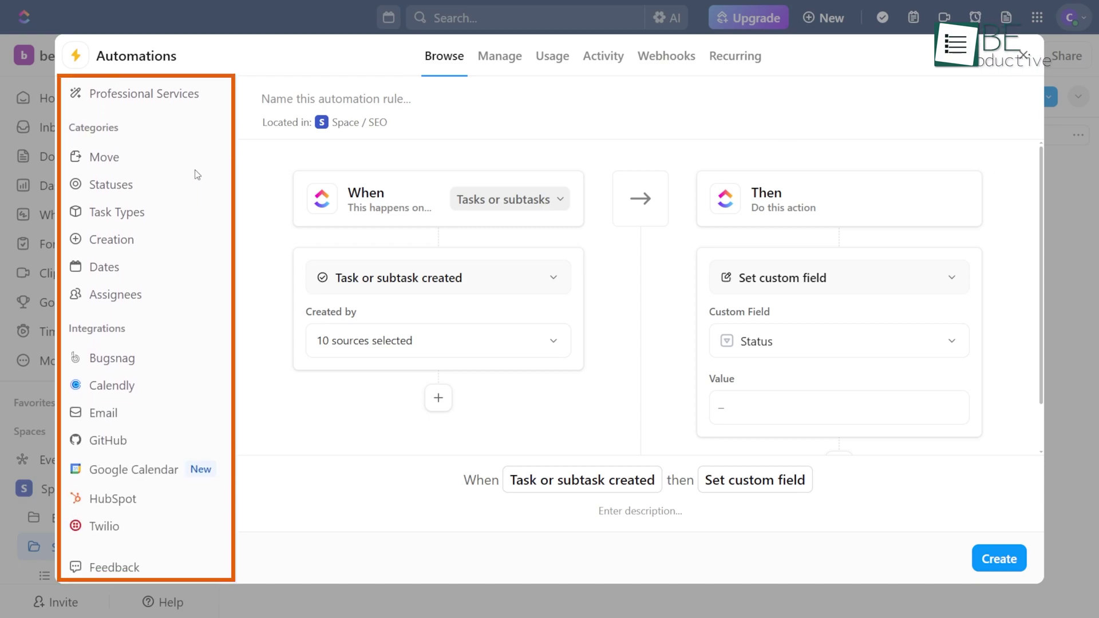
{"action": "scroll", "coordinate": [197, 174], "scroll_direction": "up", "scroll_amount": 3}
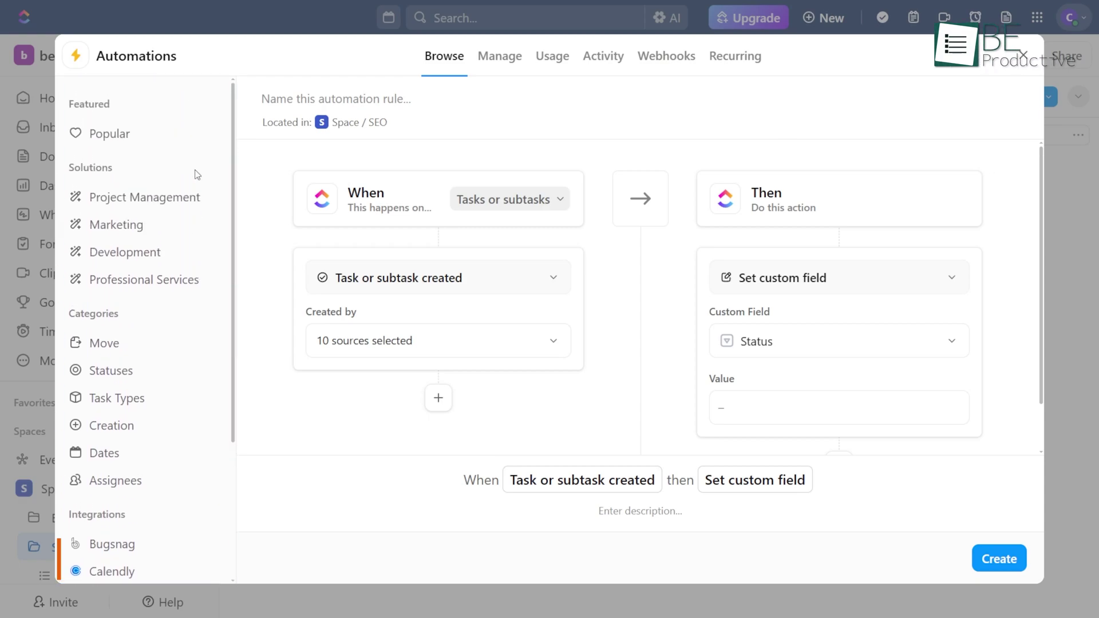
{"action": "left_click", "coordinate": [561, 200]}
{"action": "left_click", "coordinate": [561, 200]}
{"action": "left_click", "coordinate": [951, 281]}
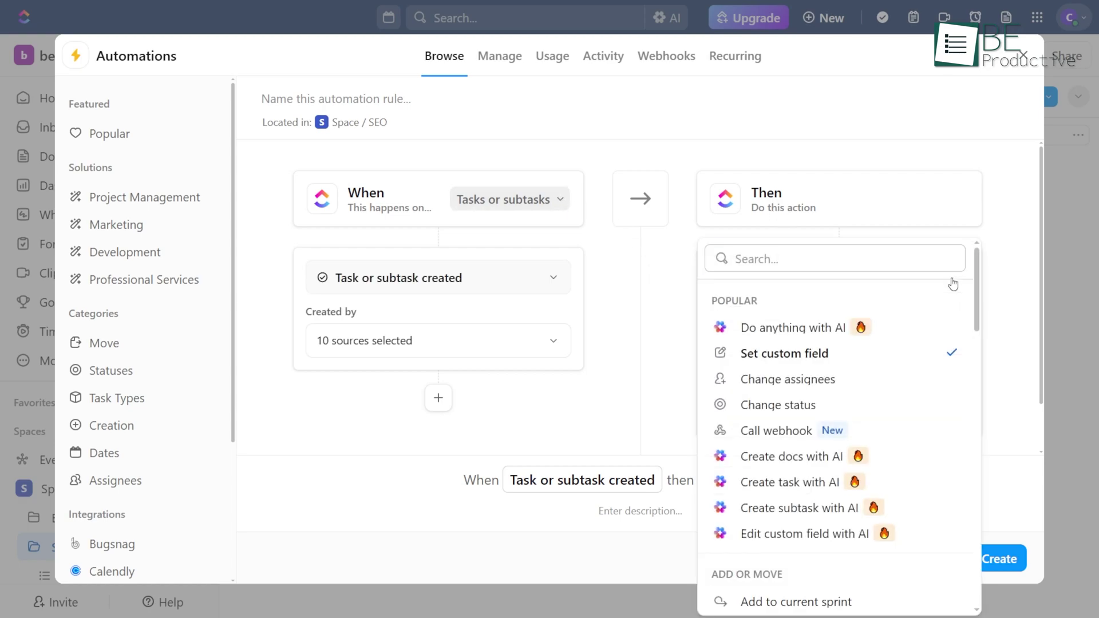
{"action": "left_click", "coordinate": [997, 283]}
{"action": "left_click", "coordinate": [942, 345]}
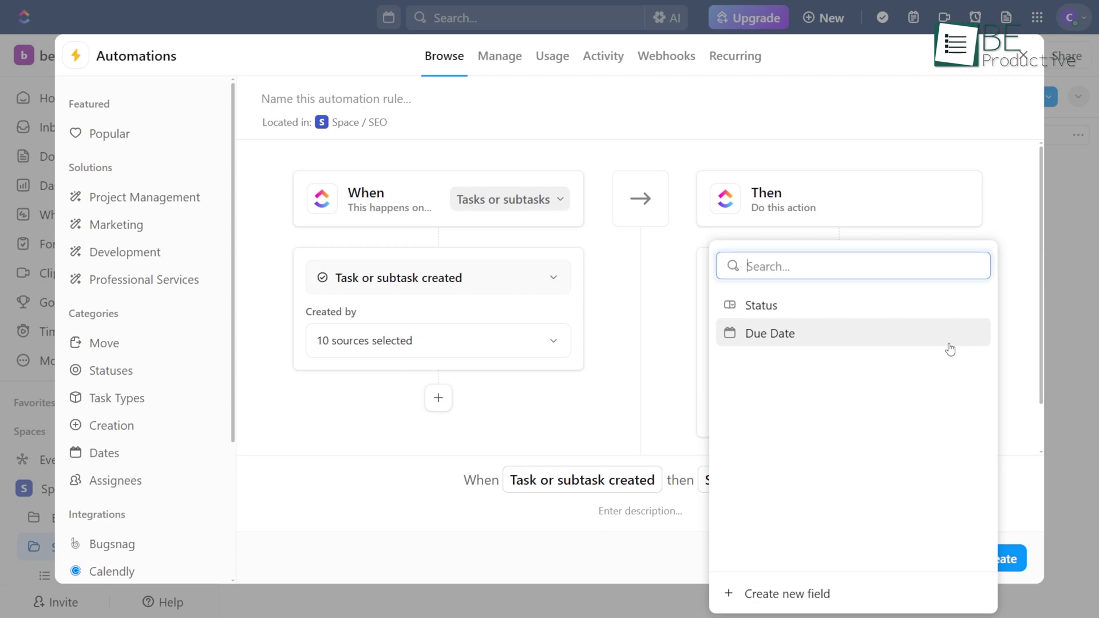
{"action": "left_click", "coordinate": [1008, 336]}
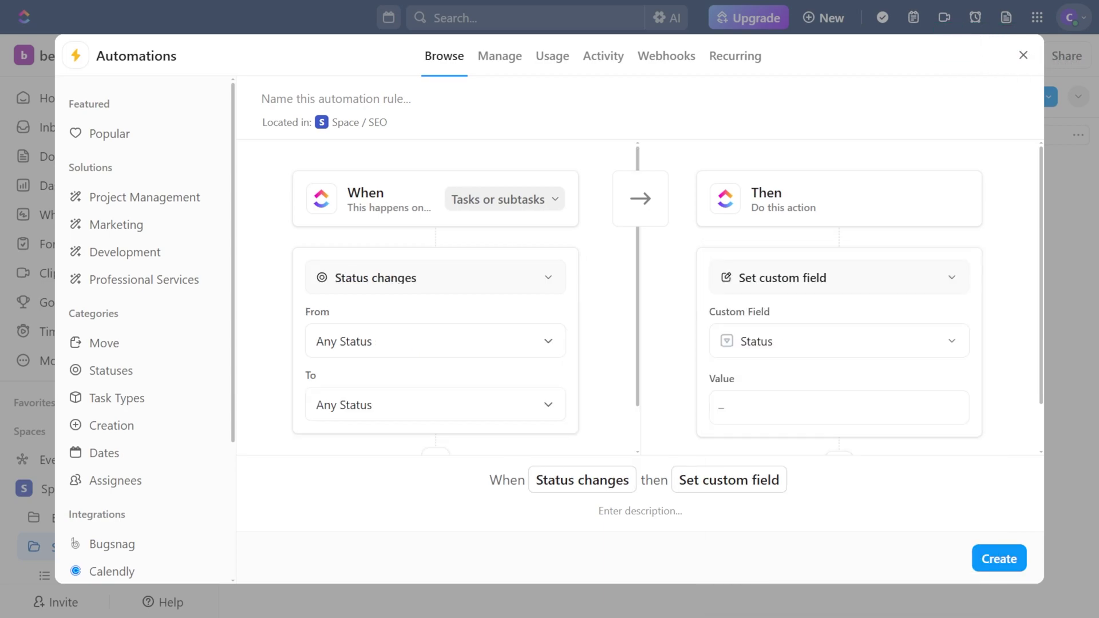
Step: Change the trigger to task created and the action to Add a comment
{"action": "left_click", "coordinate": [546, 279]}
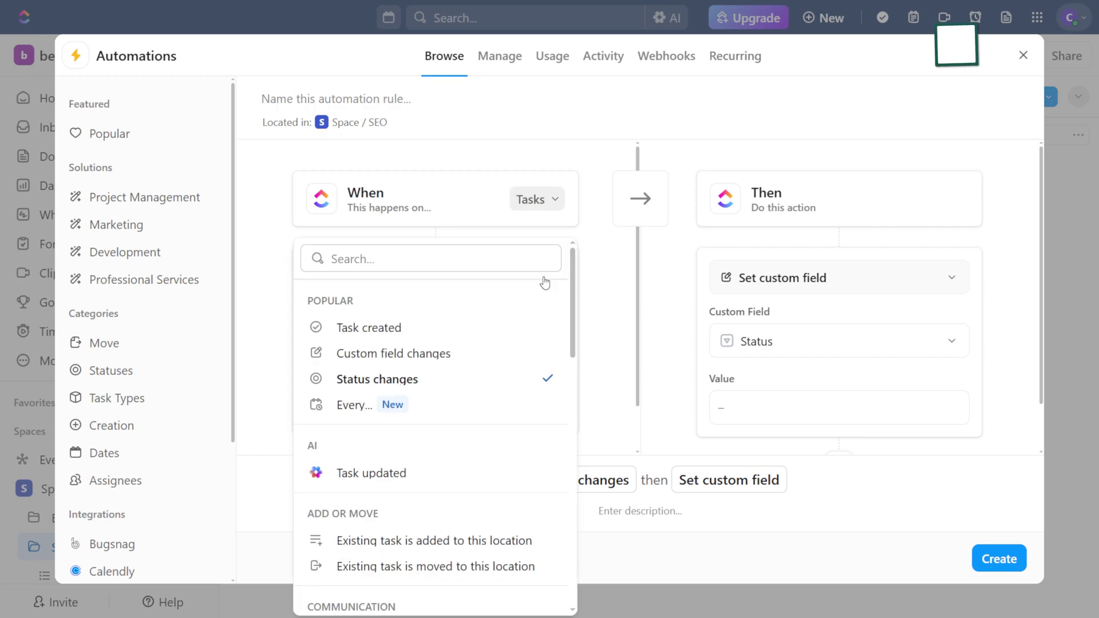
{"action": "left_click", "coordinate": [393, 330]}
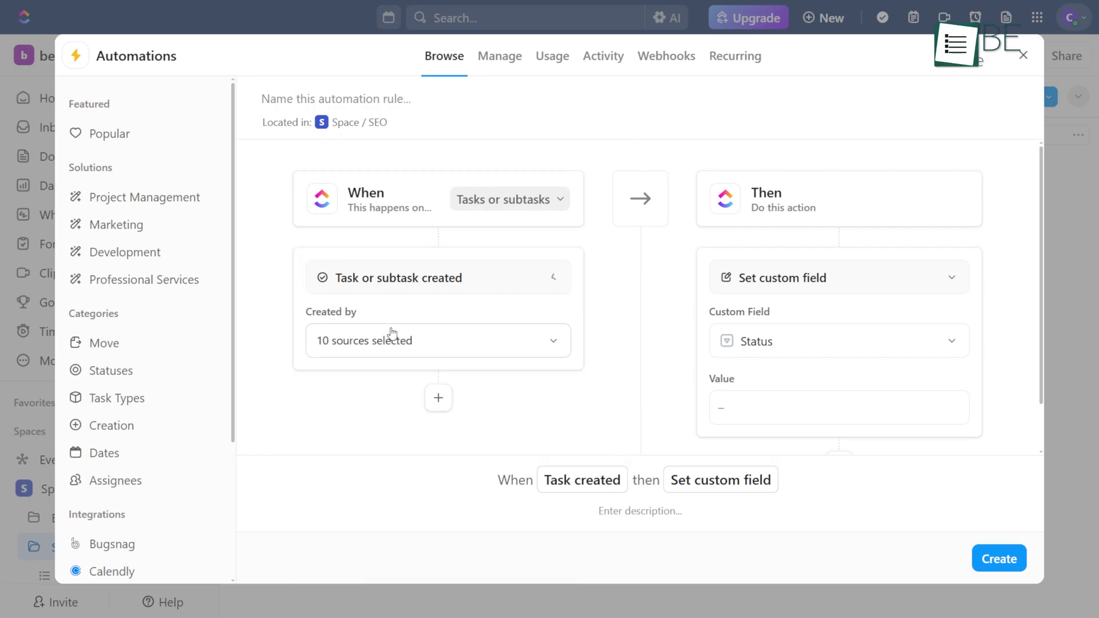
{"action": "left_click", "coordinate": [839, 277]}
{"action": "left_click", "coordinate": [873, 372]}
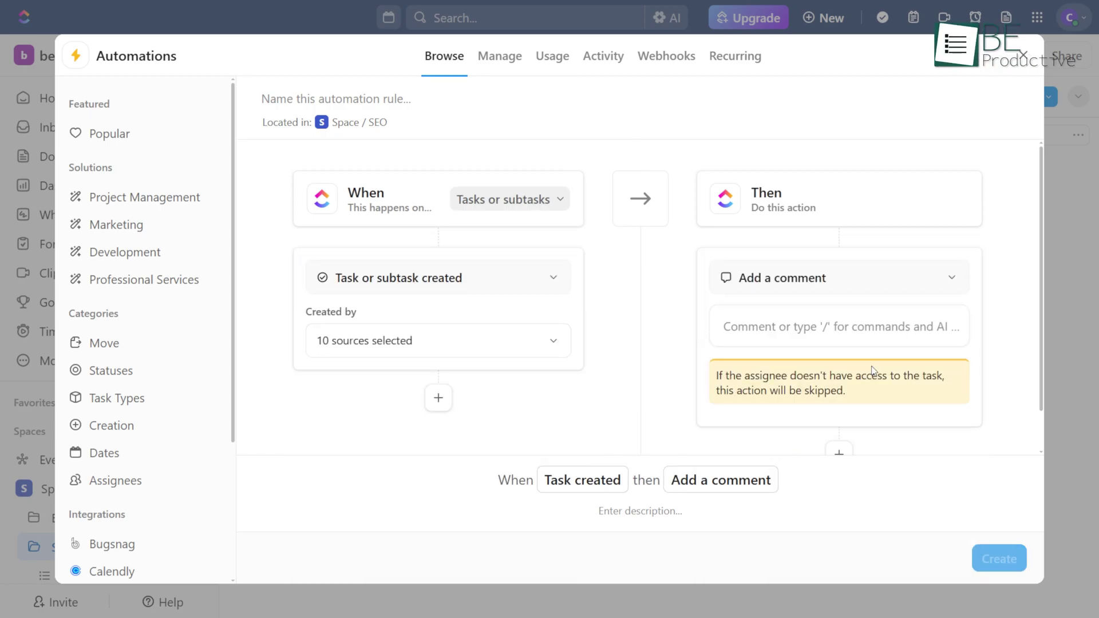
{"action": "left_click", "coordinate": [805, 327]}
Step: Enter the comment 'This is a demo task.', save the automation, and show Spaces options
{"action": "type", "text": "This is a"}
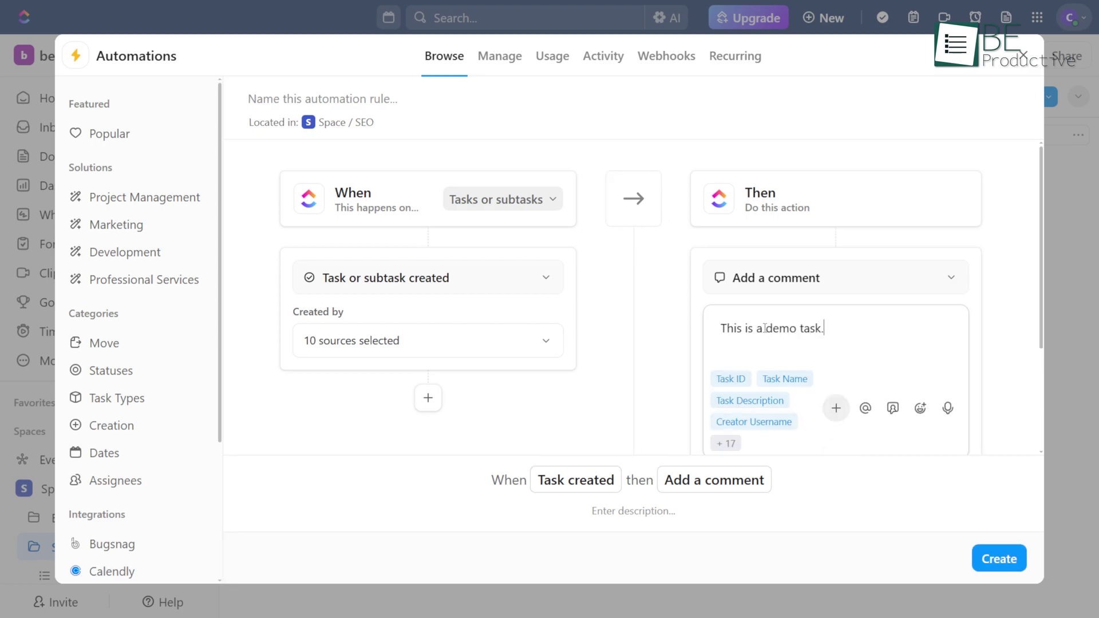
{"action": "type", "text": " demo task."}
{"action": "left_click", "coordinate": [1001, 563]}
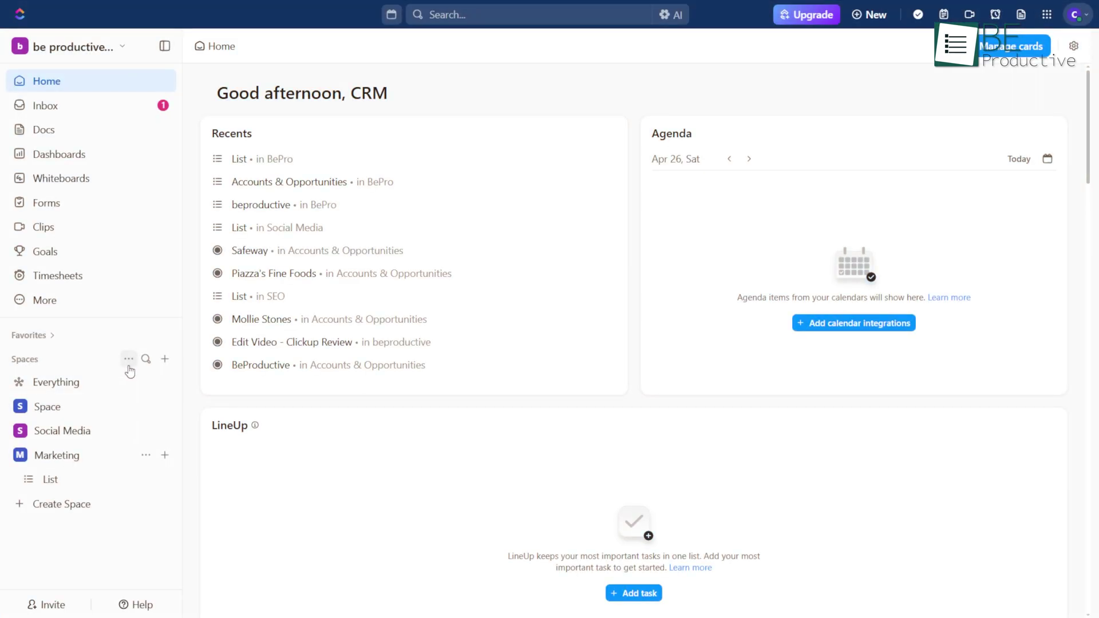
{"action": "left_click", "coordinate": [129, 362]}
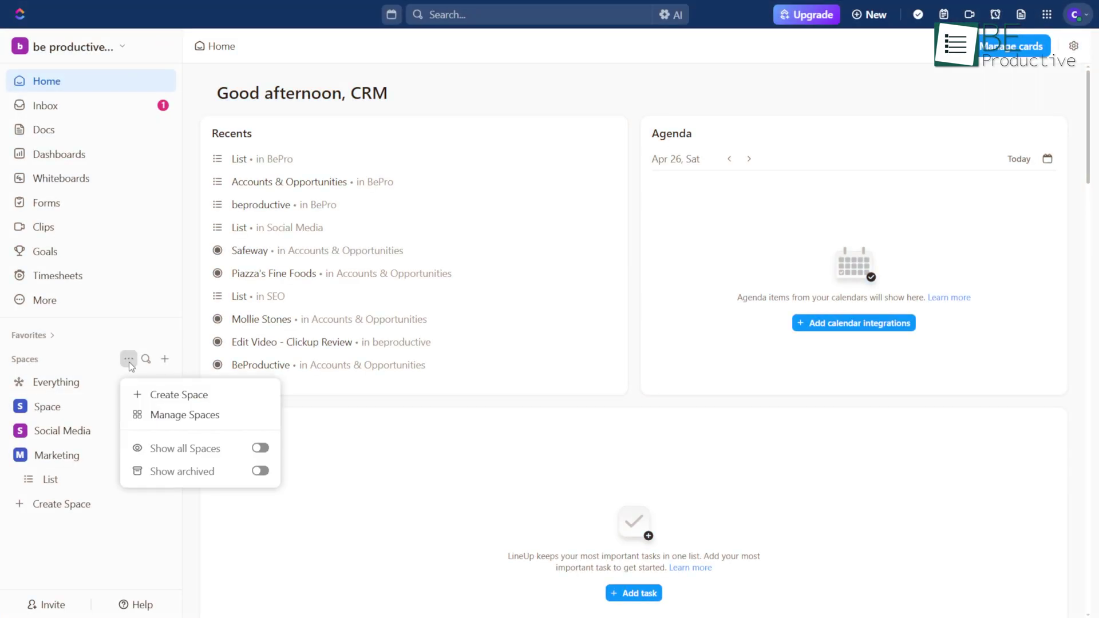
Step: Schedule Market Research into the 3:30–4:30 pm block and auto-schedule Content Calendar Planning and Event Planning
{"action": "left_click", "coordinate": [153, 418]}
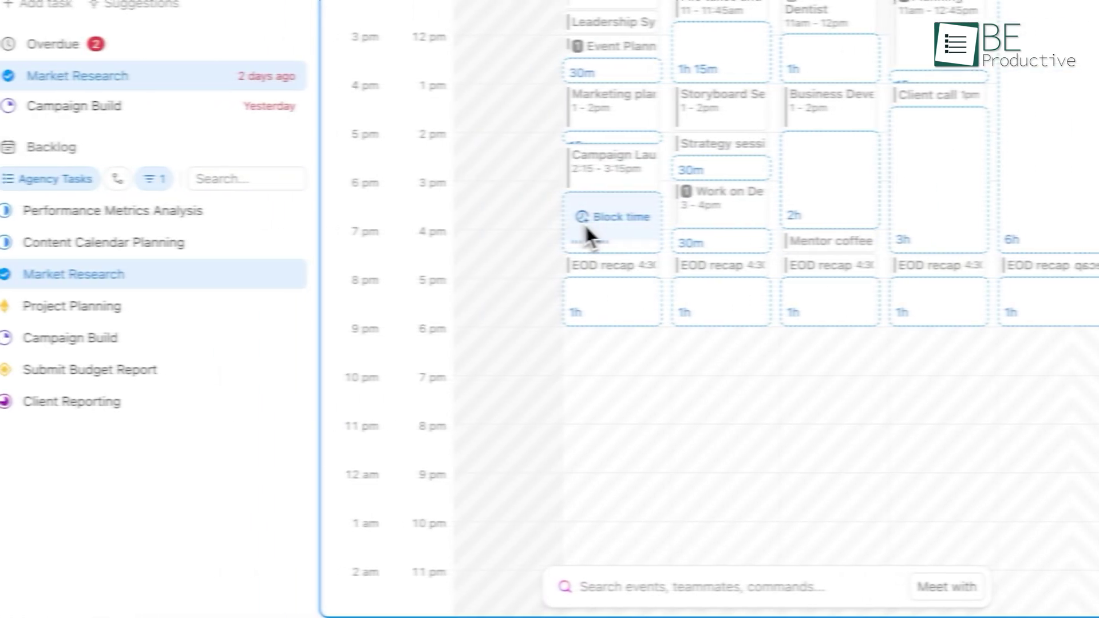
{"action": "left_click_drag", "start_coordinate": [610, 236], "coordinate": [610, 235]}
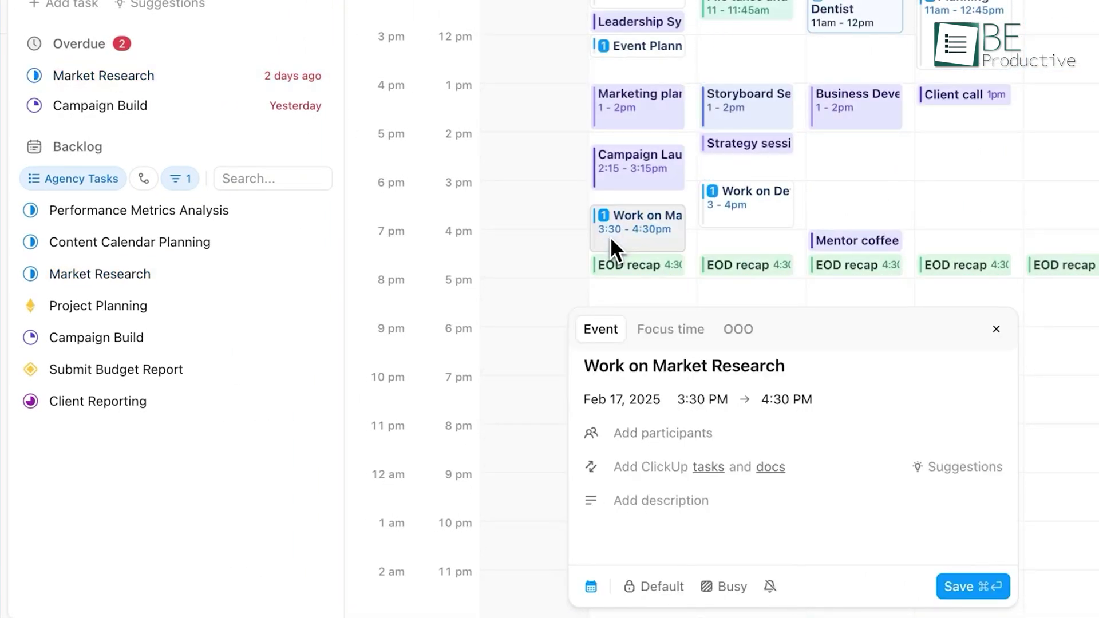
{"action": "left_click", "coordinate": [964, 596]}
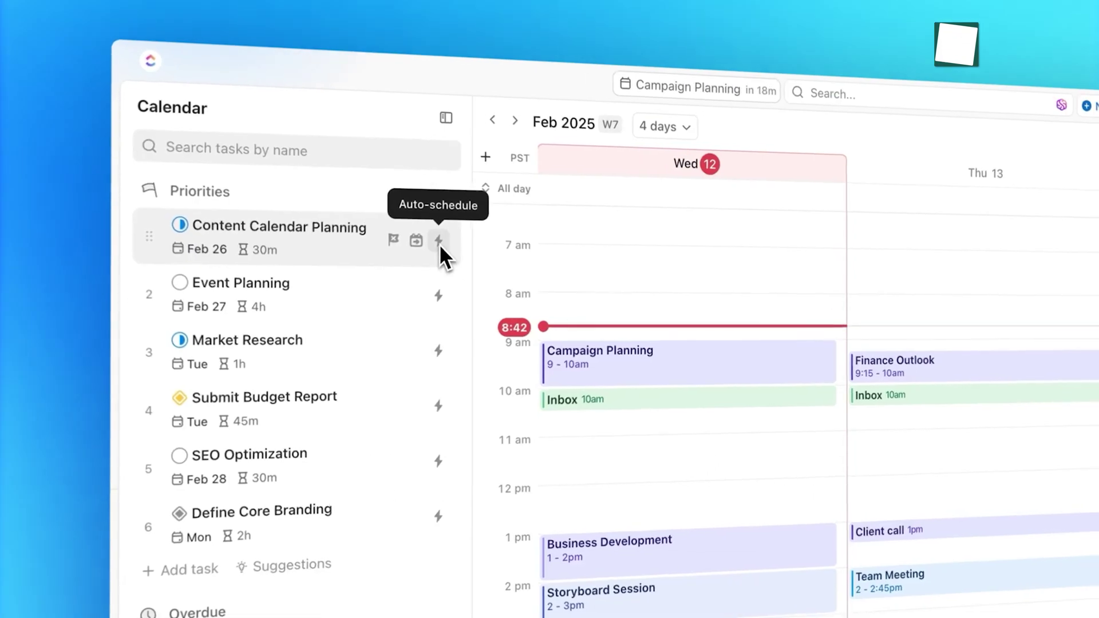
{"action": "left_click", "coordinate": [439, 240]}
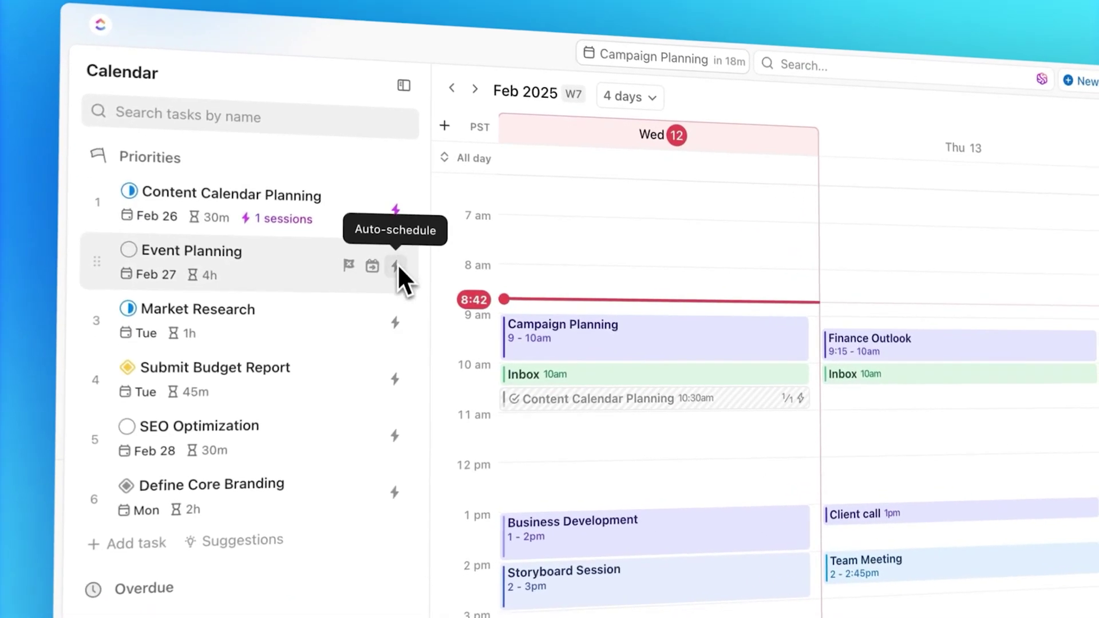
{"action": "left_click", "coordinate": [375, 258]}
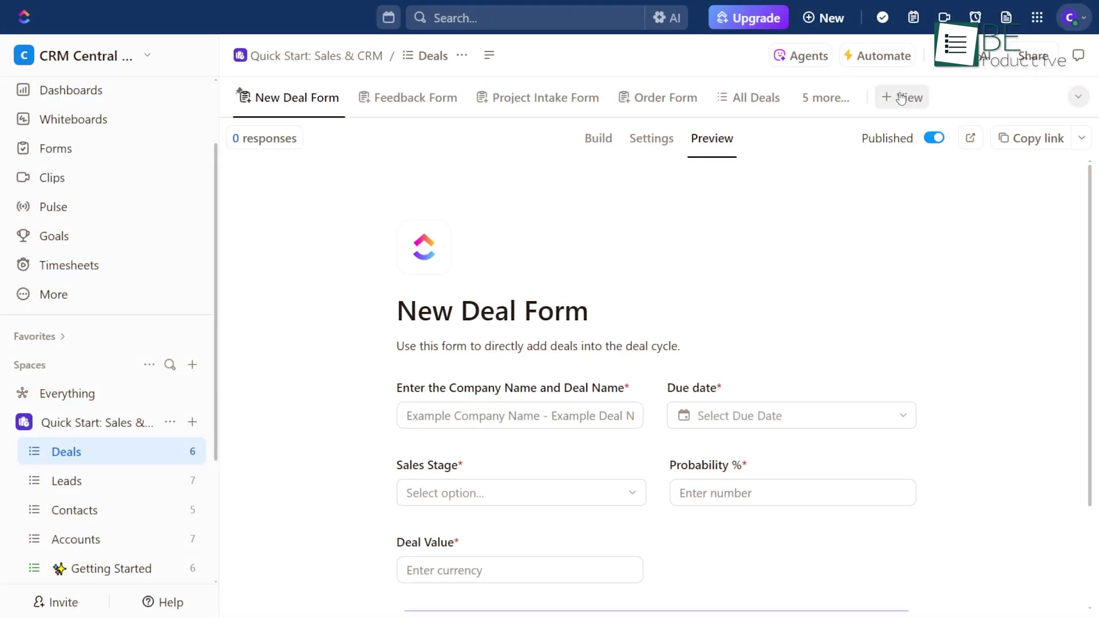
Step: Browse the Deals list's additional views to reach the Feedback Form
{"action": "left_click", "coordinate": [902, 98]}
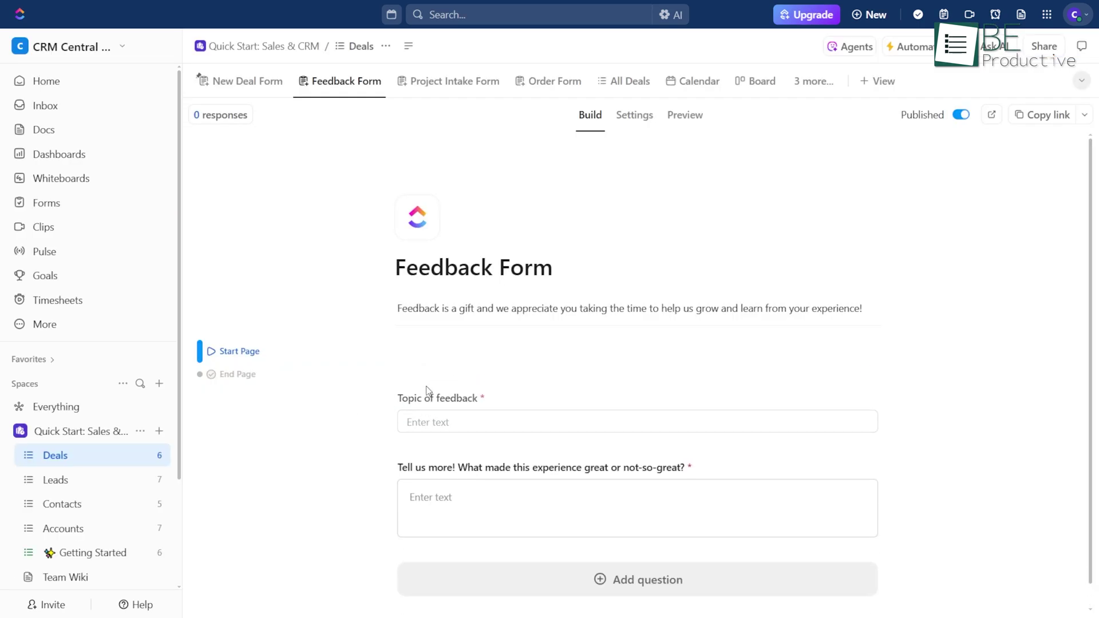
Step: Inspect the Feedback Form's Topic of feedback and Tell us more questions
{"action": "left_click", "coordinate": [427, 389]}
{"action": "scroll", "coordinate": [504, 396], "scroll_direction": "down", "scroll_amount": 2}
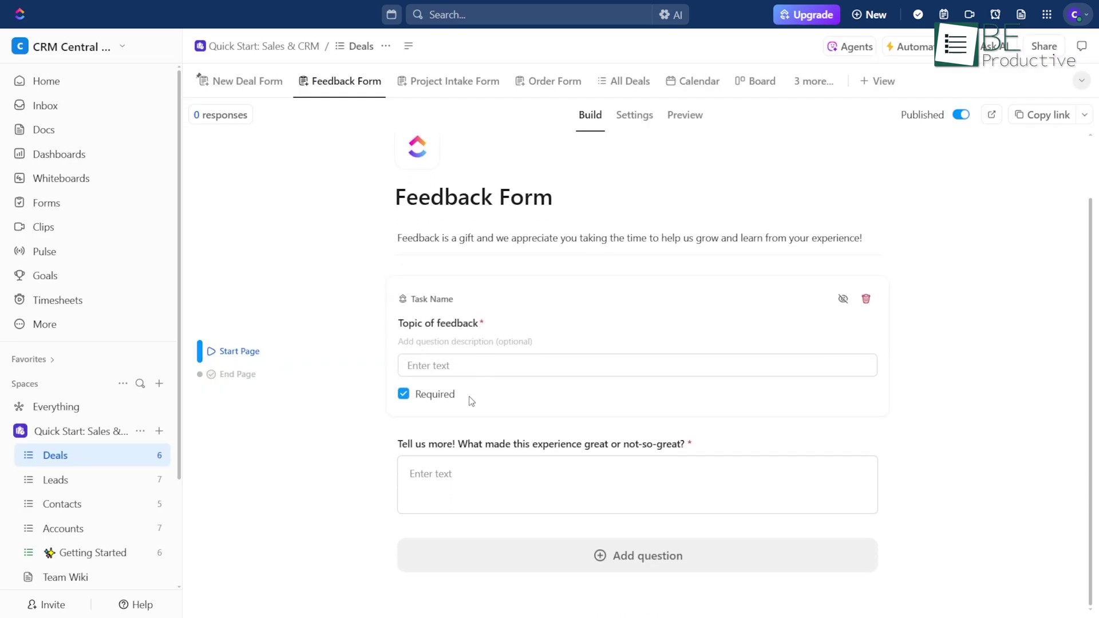
{"action": "left_click", "coordinate": [433, 479]}
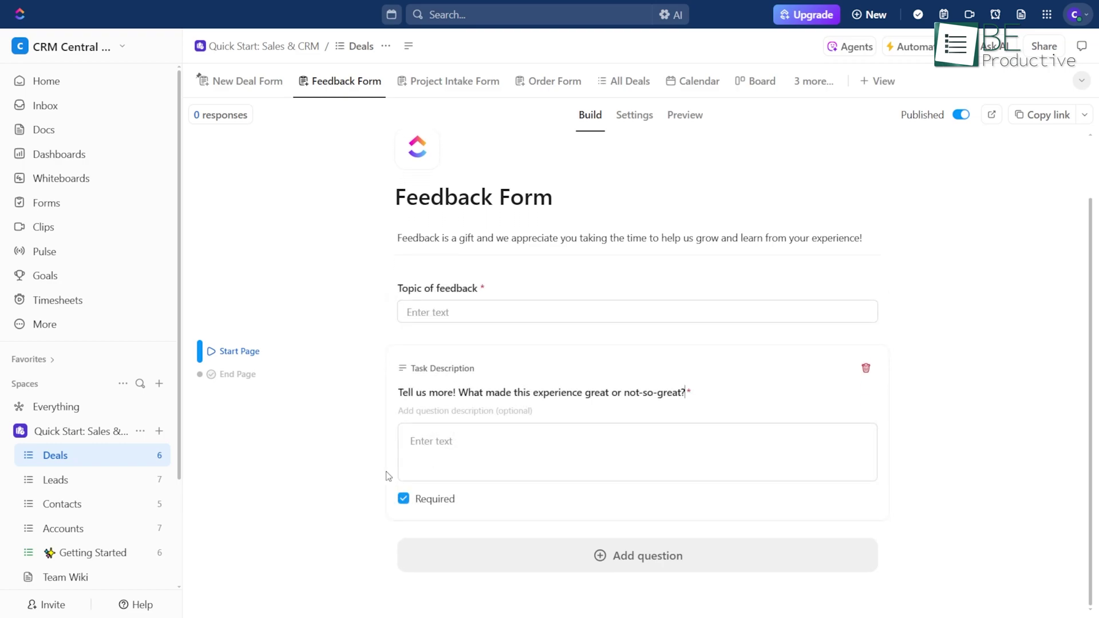
{"action": "left_click", "coordinate": [435, 439]}
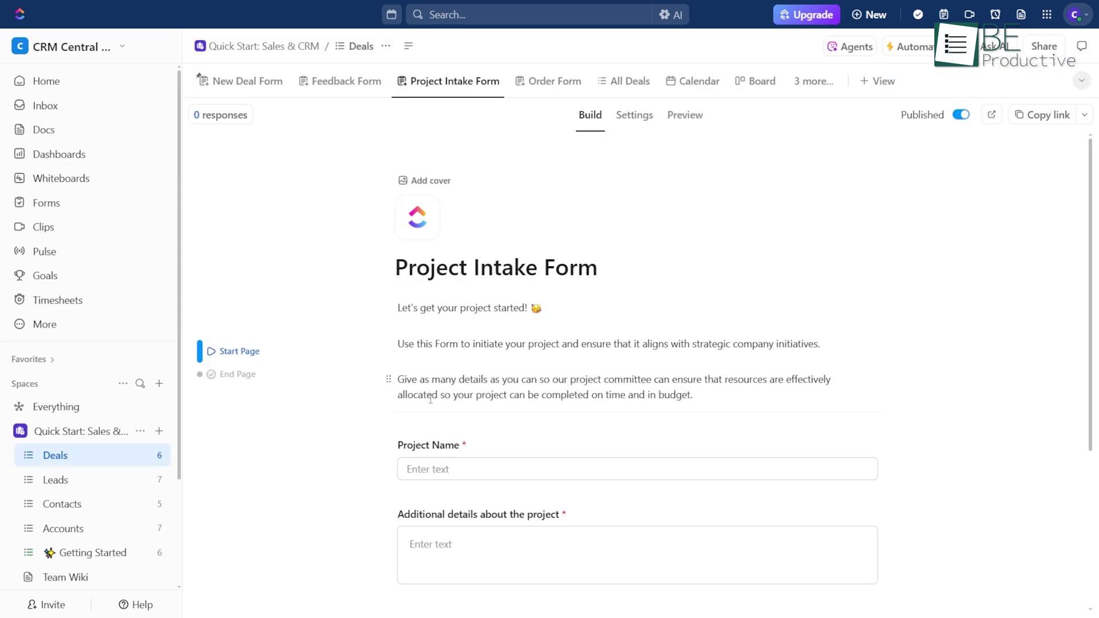
Step: Preview the Order Form, entering 'o' in a field before special instructions
{"action": "scroll", "coordinate": [367, 435], "scroll_direction": "down", "scroll_amount": 4}
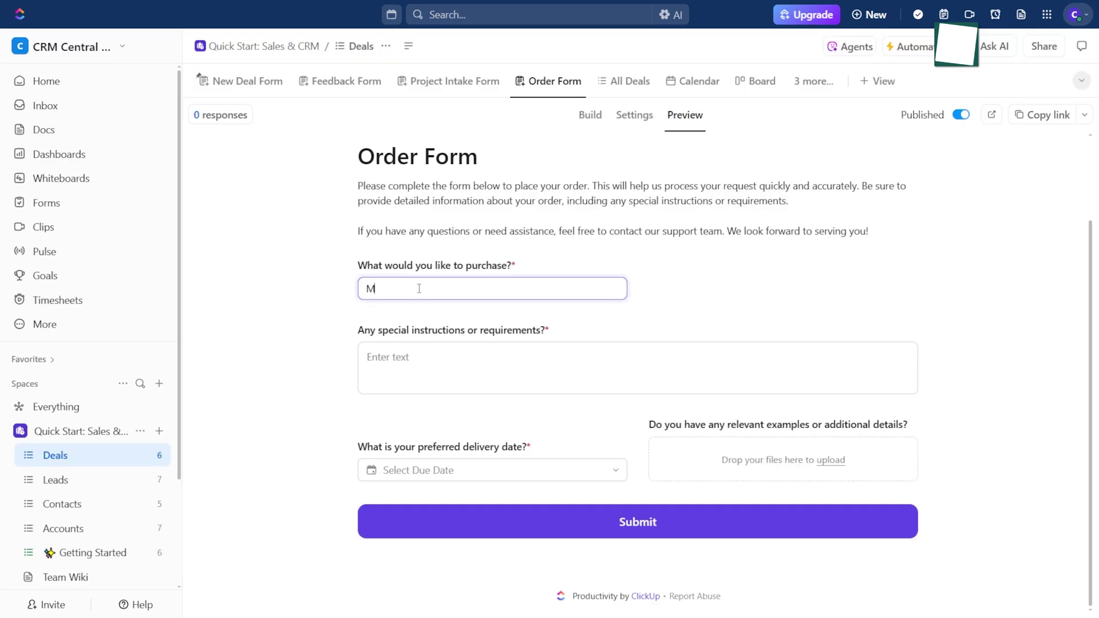
{"action": "type", "text": "onitor"}
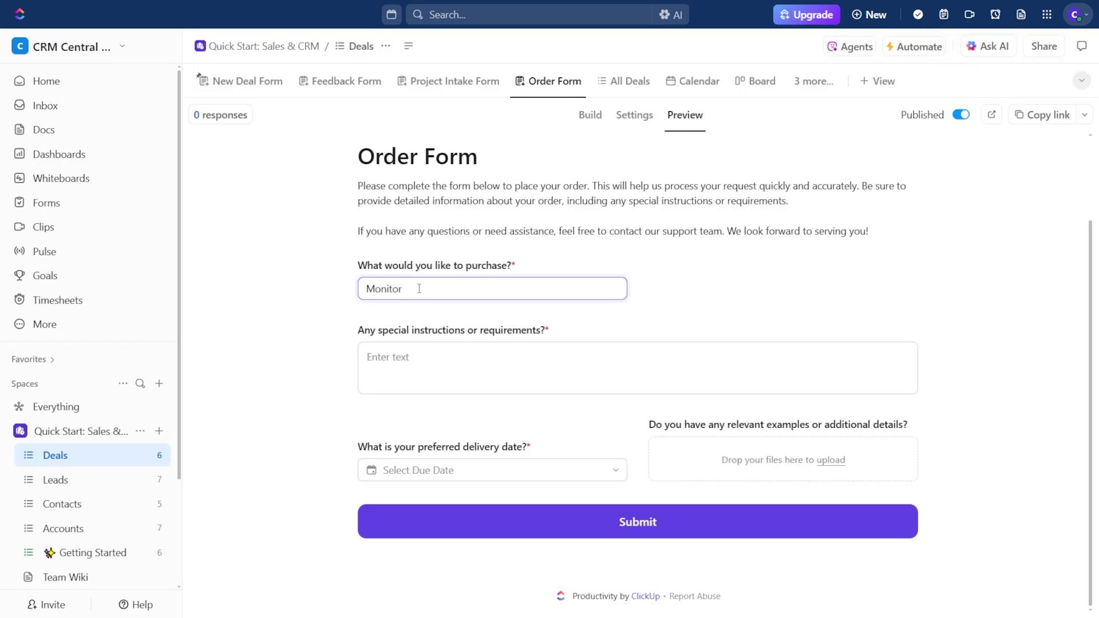
{"action": "key", "text": "Tab"}
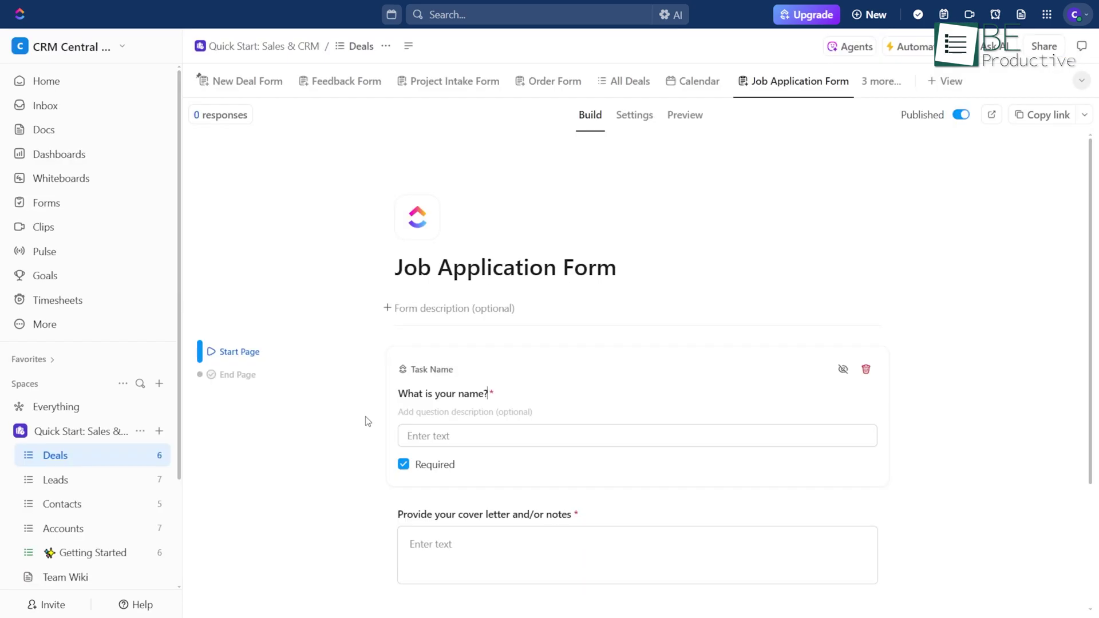
Step: Inspect the Job Application cover letter and IT Request issue description questions
{"action": "scroll", "coordinate": [366, 420], "scroll_direction": "down", "scroll_amount": 3}
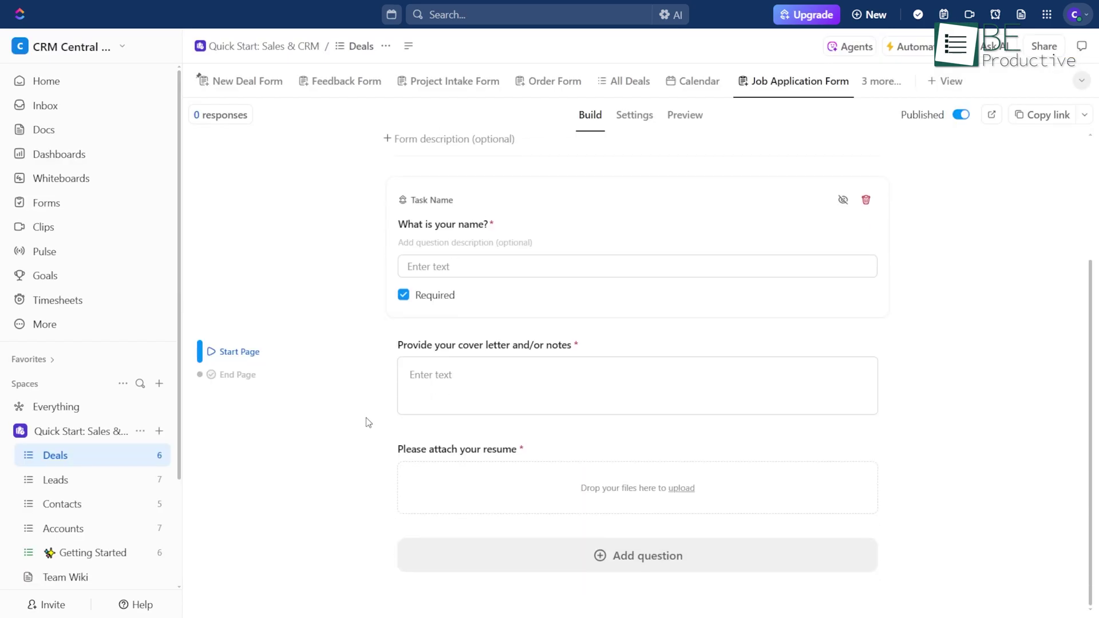
{"action": "left_click", "coordinate": [420, 351]}
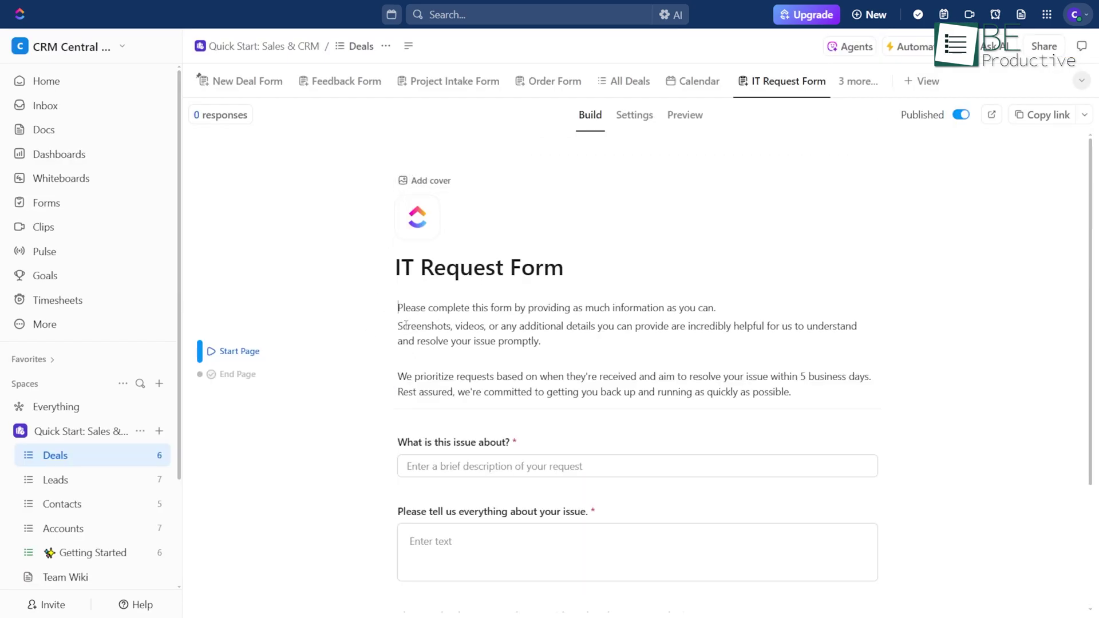
{"action": "scroll", "coordinate": [429, 321], "scroll_direction": "down", "scroll_amount": 2}
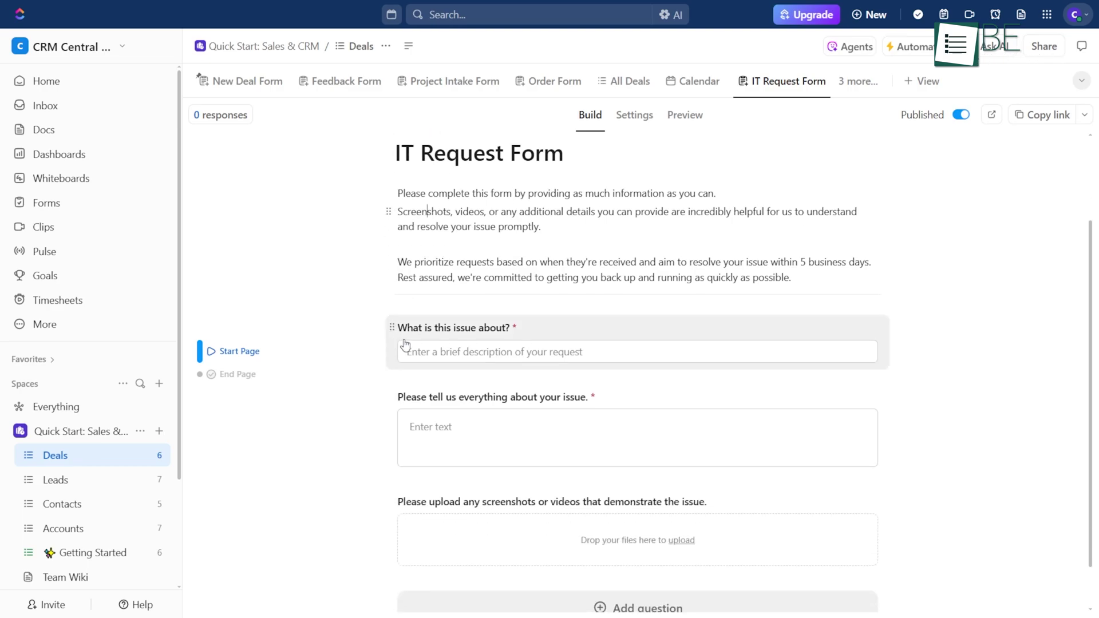
{"action": "left_click", "coordinate": [398, 339]}
{"action": "scroll", "coordinate": [362, 393], "scroll_direction": "down", "scroll_amount": 3}
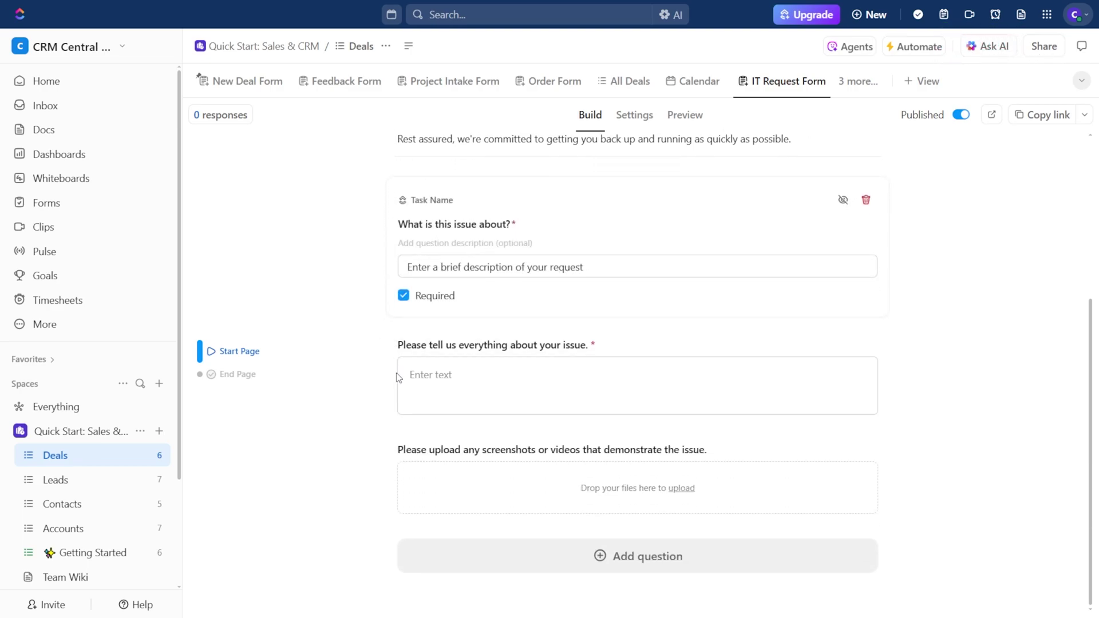
{"action": "left_click", "coordinate": [396, 371]}
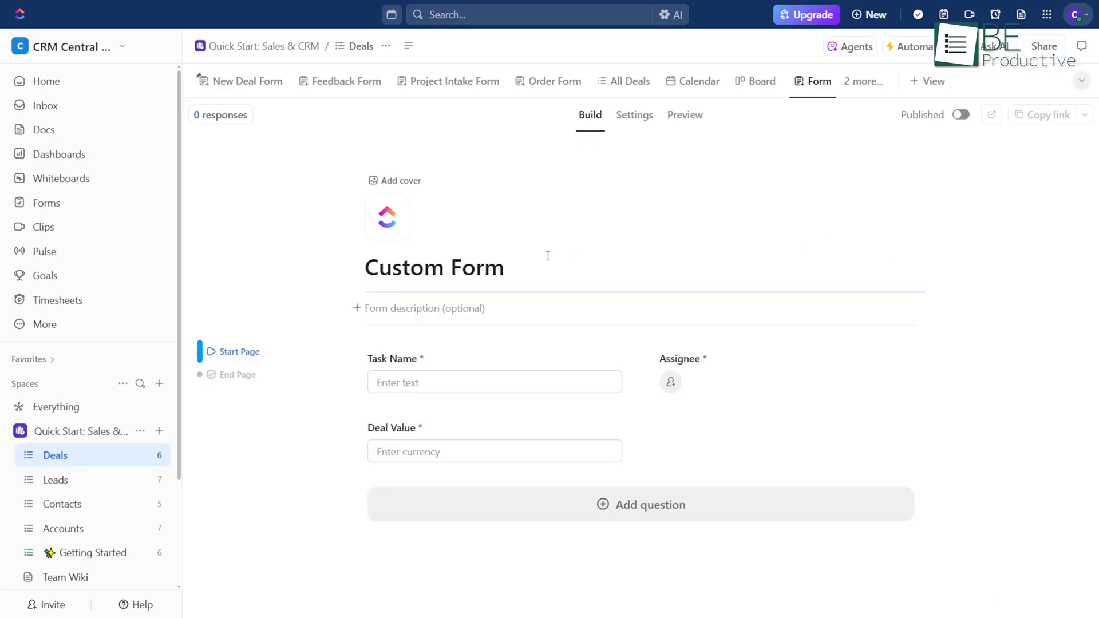
Step: Start a form from scratch, edit its Task Name question, and list addable question types
{"action": "left_click", "coordinate": [361, 367]}
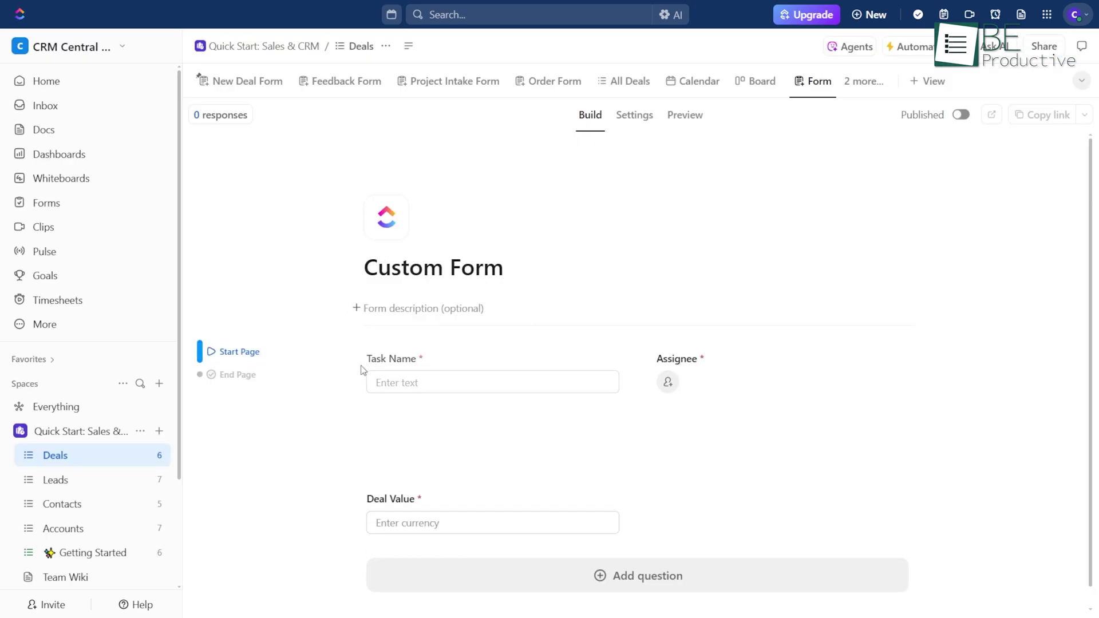
{"action": "left_click", "coordinate": [653, 505]}
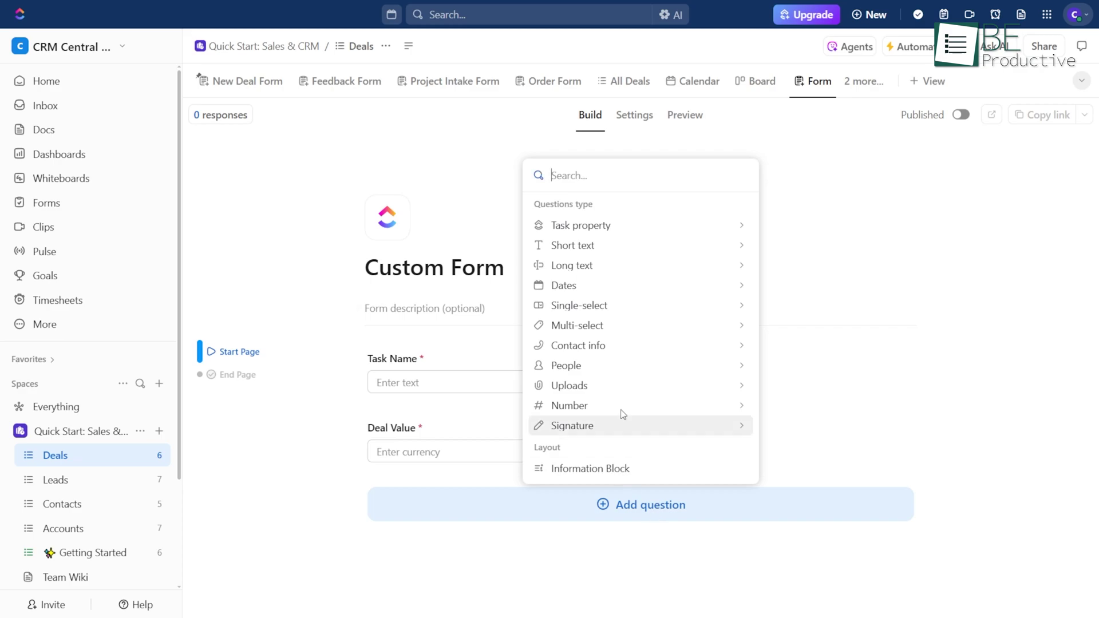
{"action": "mouse_move", "coordinate": [650, 345]}
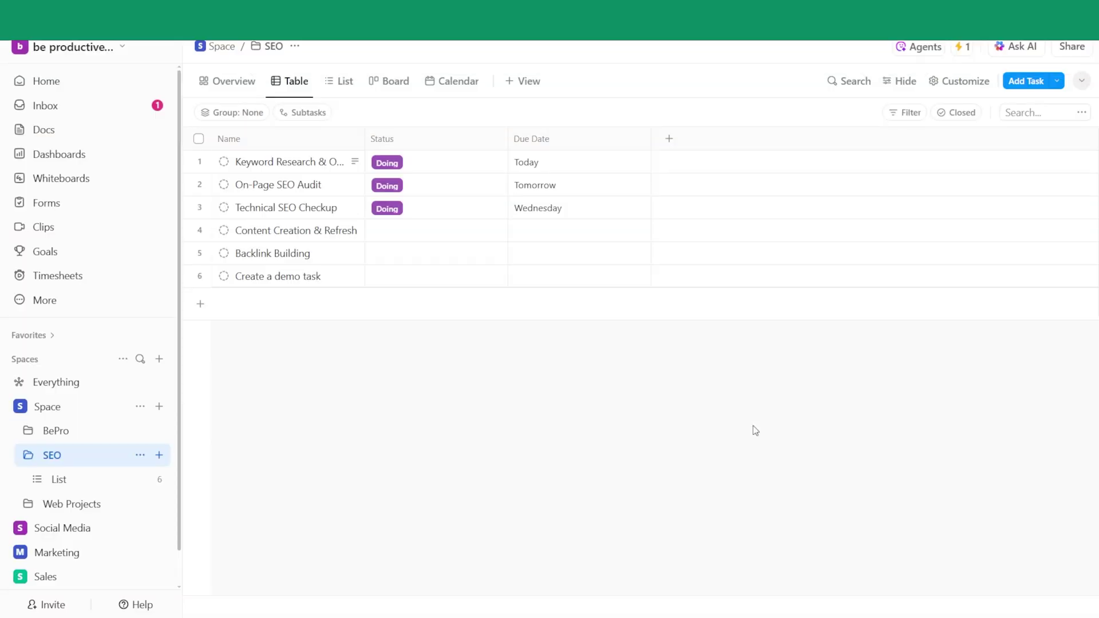
Step: Open the table view's Customize panel, check its Layout options, and return to the main view settings
{"action": "left_click", "coordinate": [970, 87]}
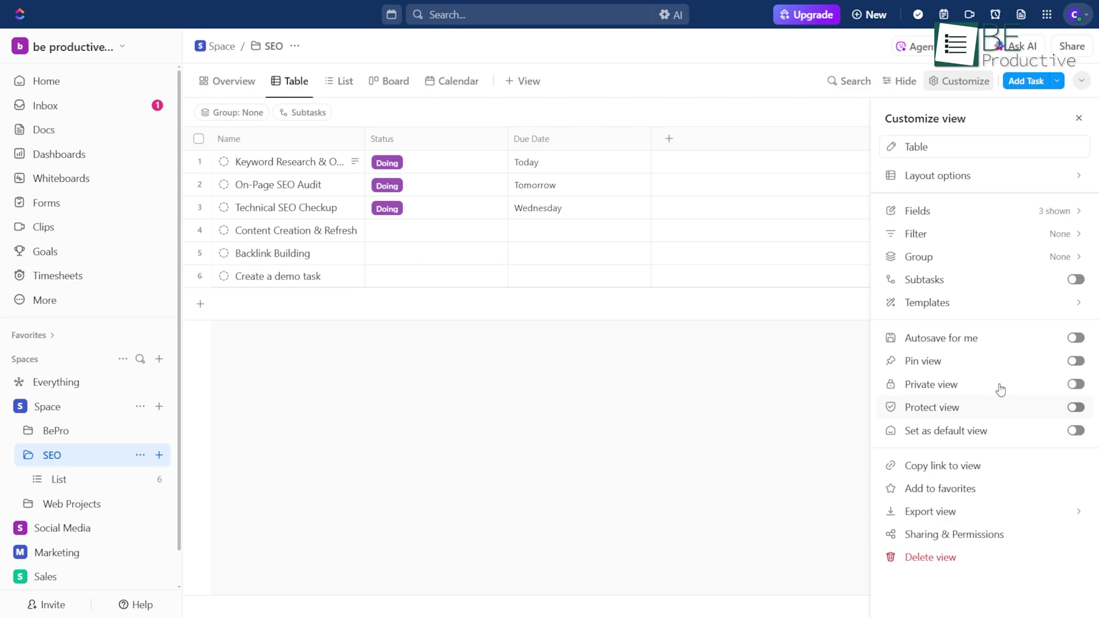
{"action": "left_click", "coordinate": [1001, 182]}
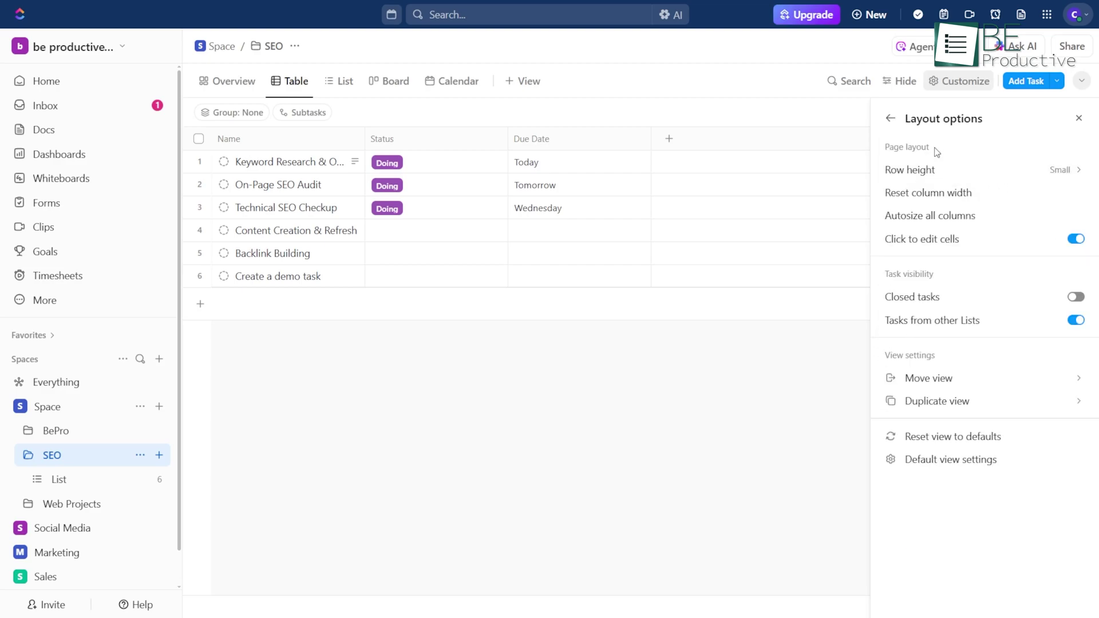
{"action": "left_click", "coordinate": [890, 119]}
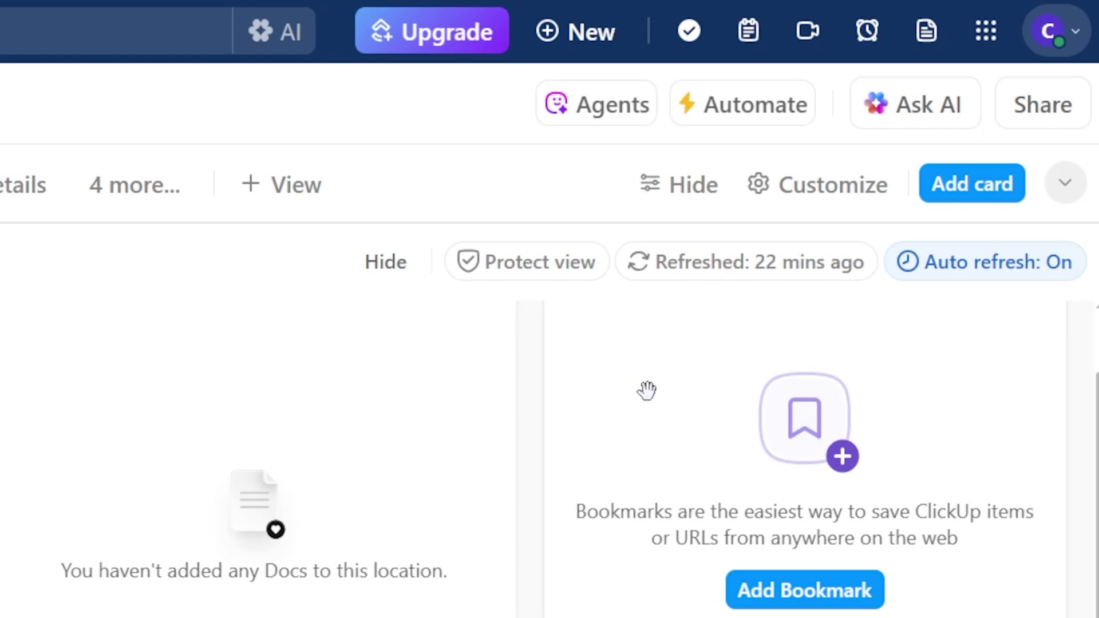
Step: Collapse the BePro and SEO folders and the Space in the sidebar, then re-expand the Space
{"action": "left_click", "coordinate": [40, 163]}
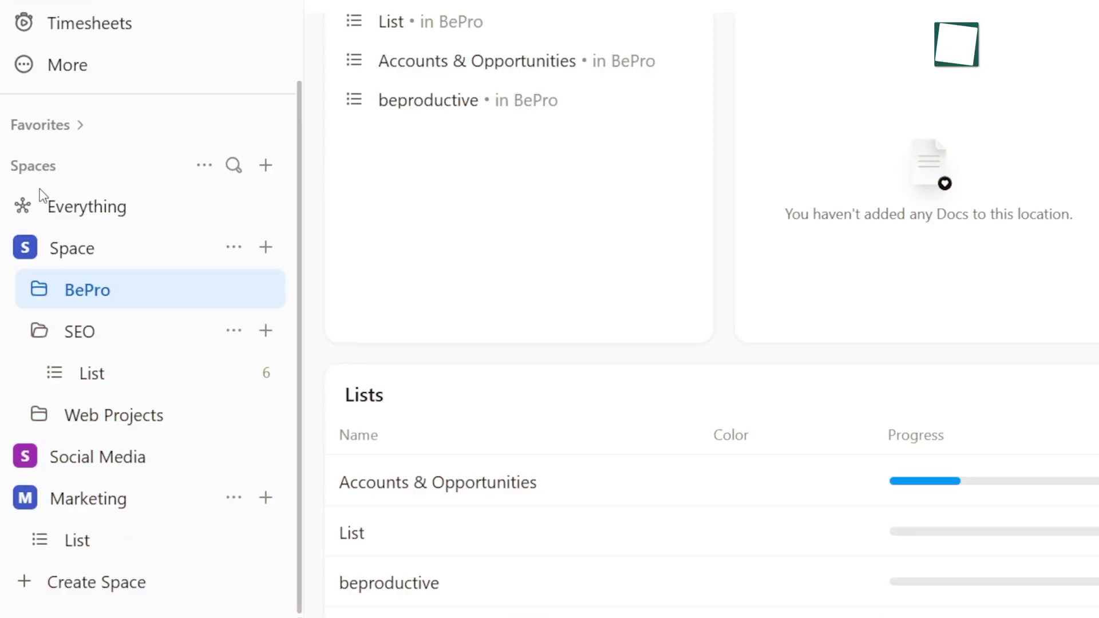
{"action": "left_click", "coordinate": [38, 337]}
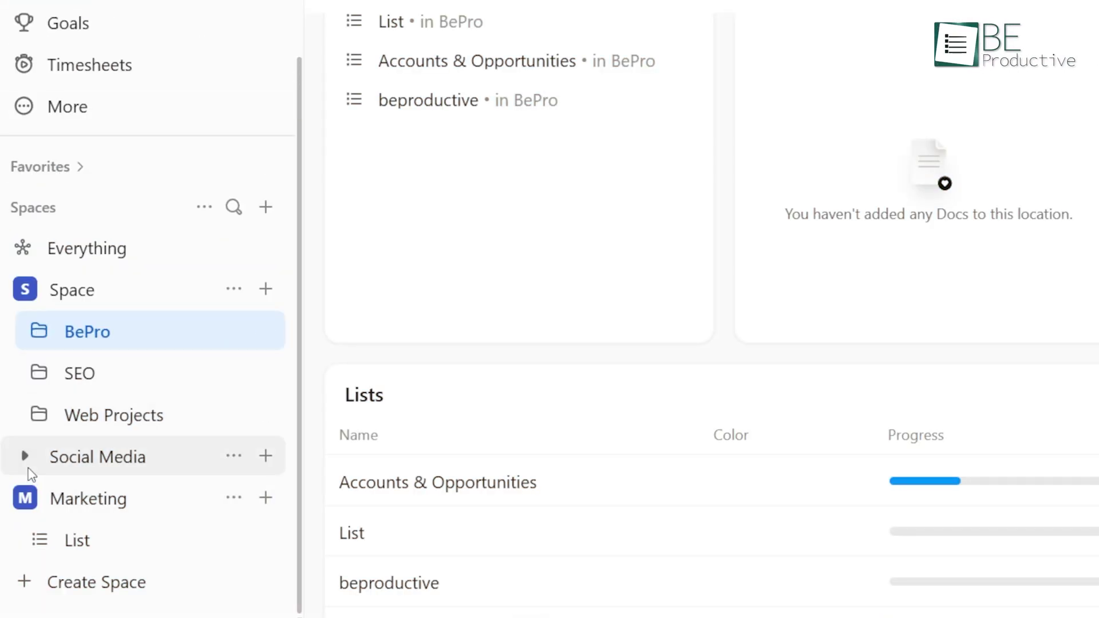
{"action": "left_click", "coordinate": [25, 292]}
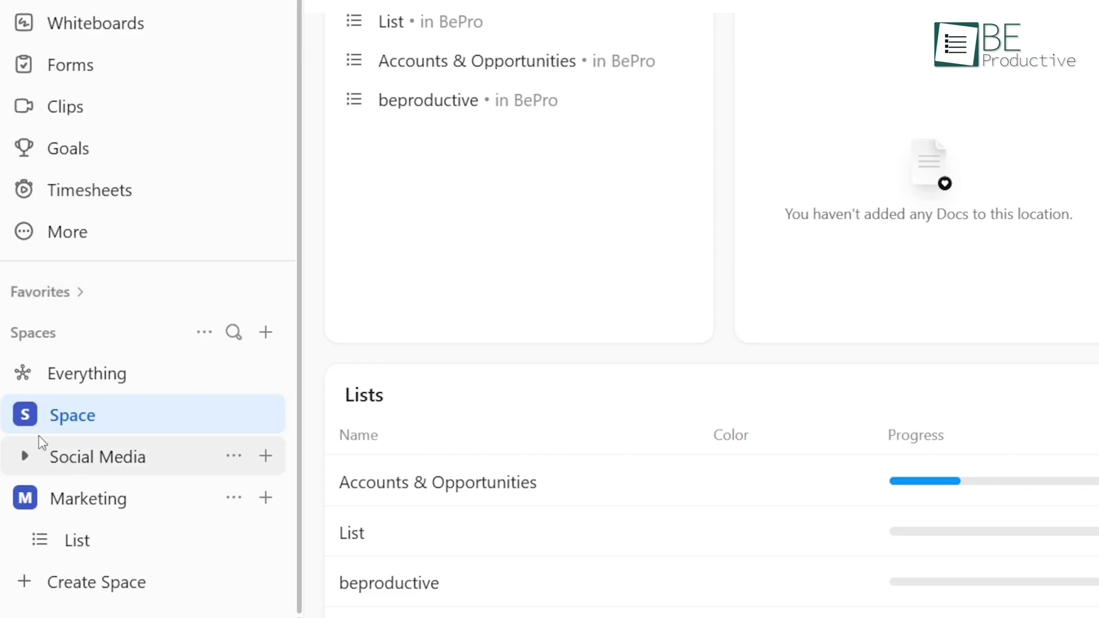
{"action": "left_click", "coordinate": [24, 416]}
{"action": "scroll", "coordinate": [43, 422], "scroll_direction": "down", "scroll_amount": 3}
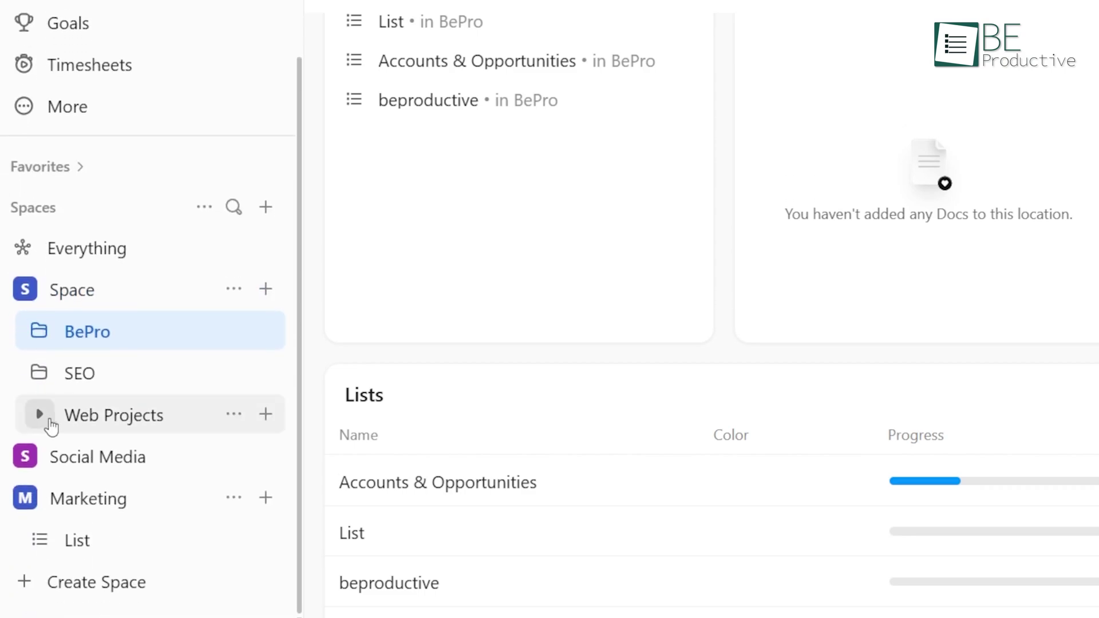
Step: Expand the SEO folder and ask AI to create a Client Call task in Sales for Saturday, May 3
{"action": "left_click", "coordinate": [40, 370]}
{"action": "scroll", "coordinate": [80, 393], "scroll_direction": "down", "scroll_amount": 1}
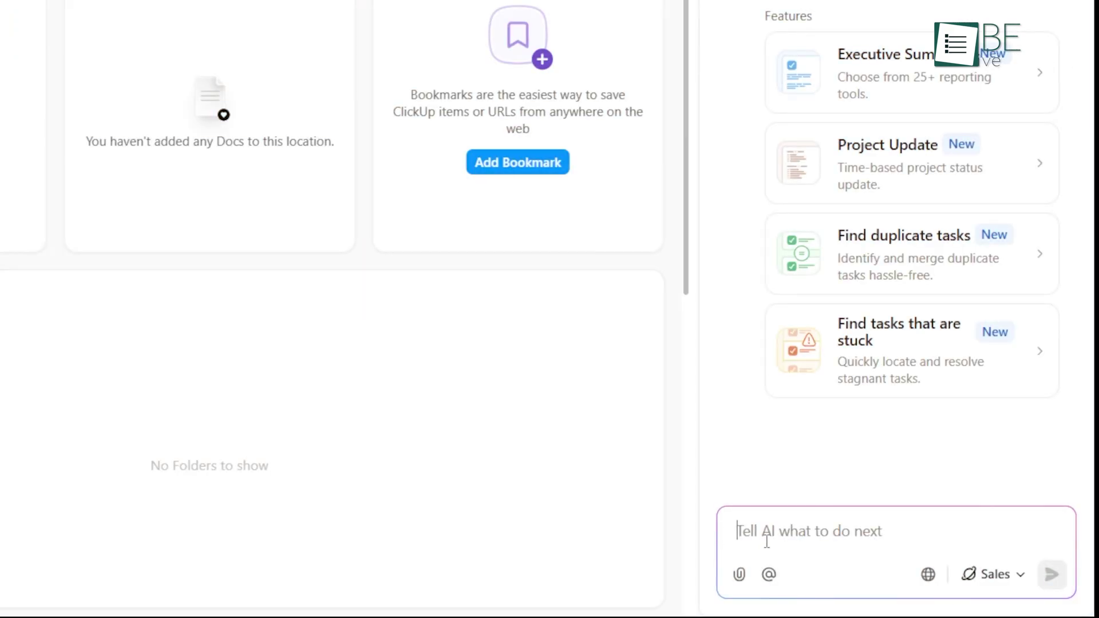
{"action": "type", "text": "Add a task for next week’s client call in the Sales workspace. schedule it for May 3rd."}
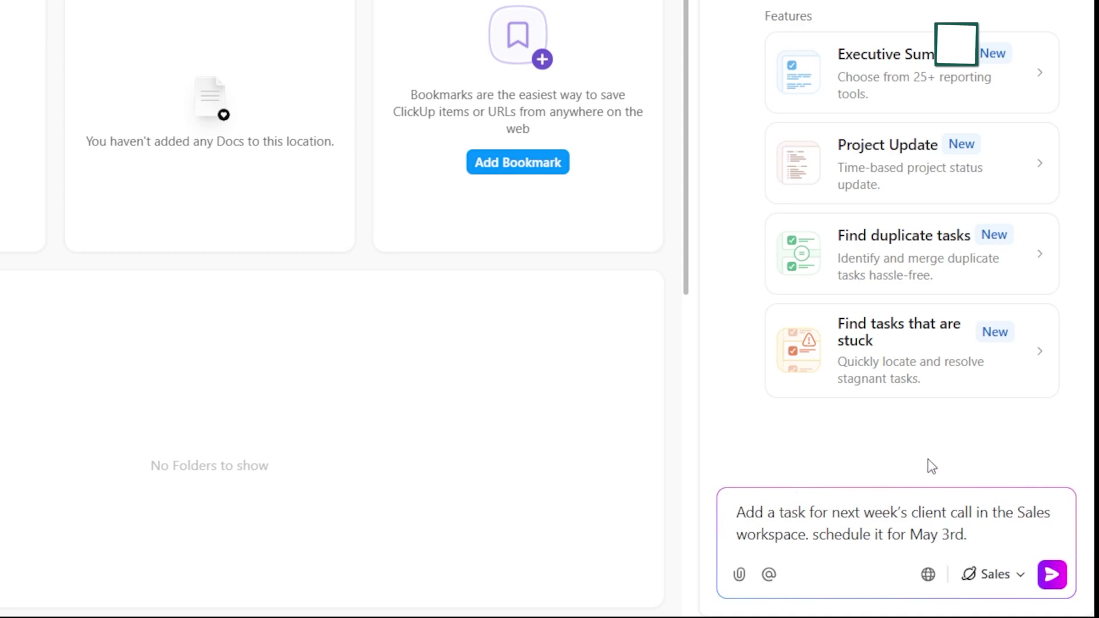
{"action": "key", "text": "Return"}
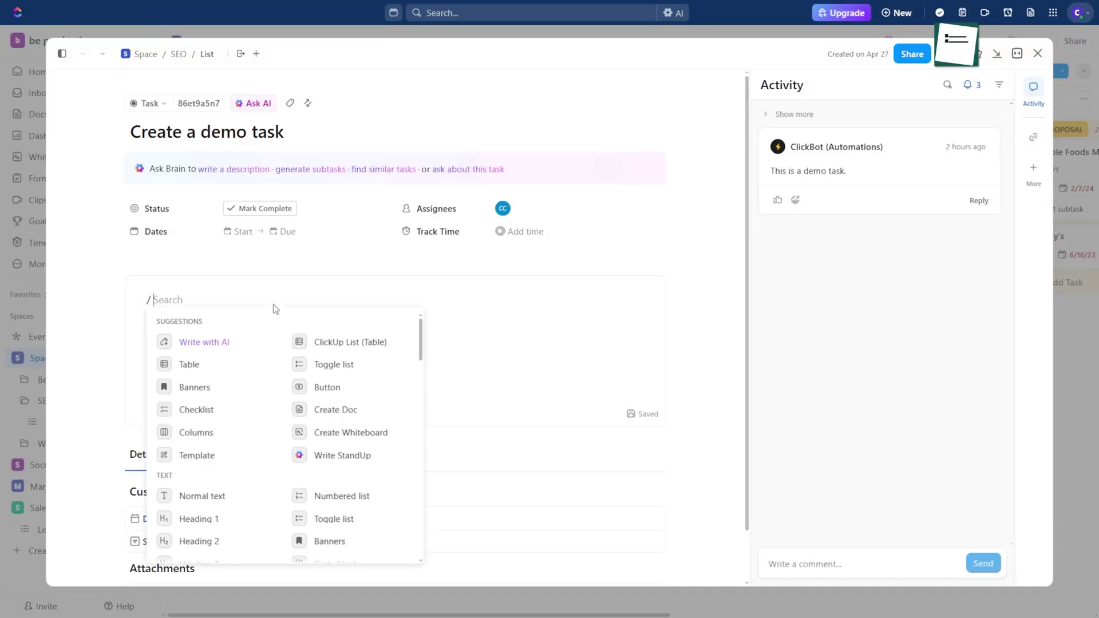
Step: Insert a table in the description with /tab, then undo it
{"action": "type", "text": "ta"}
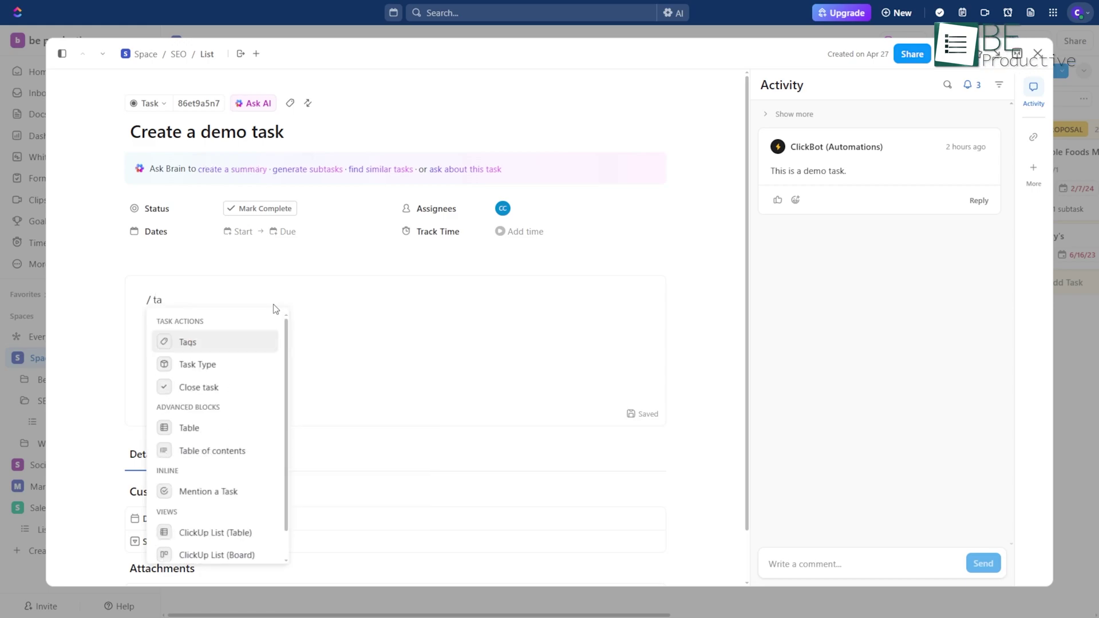
{"action": "type", "text": "b"}
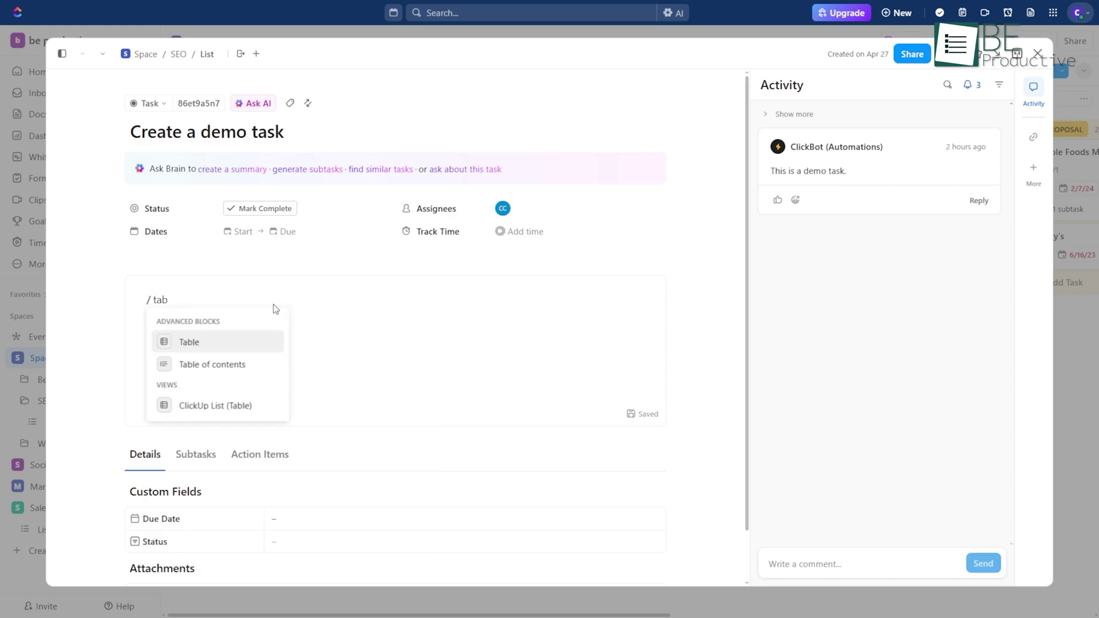
{"action": "key", "text": "Return"}
{"action": "key", "text": "ctrl+z"}
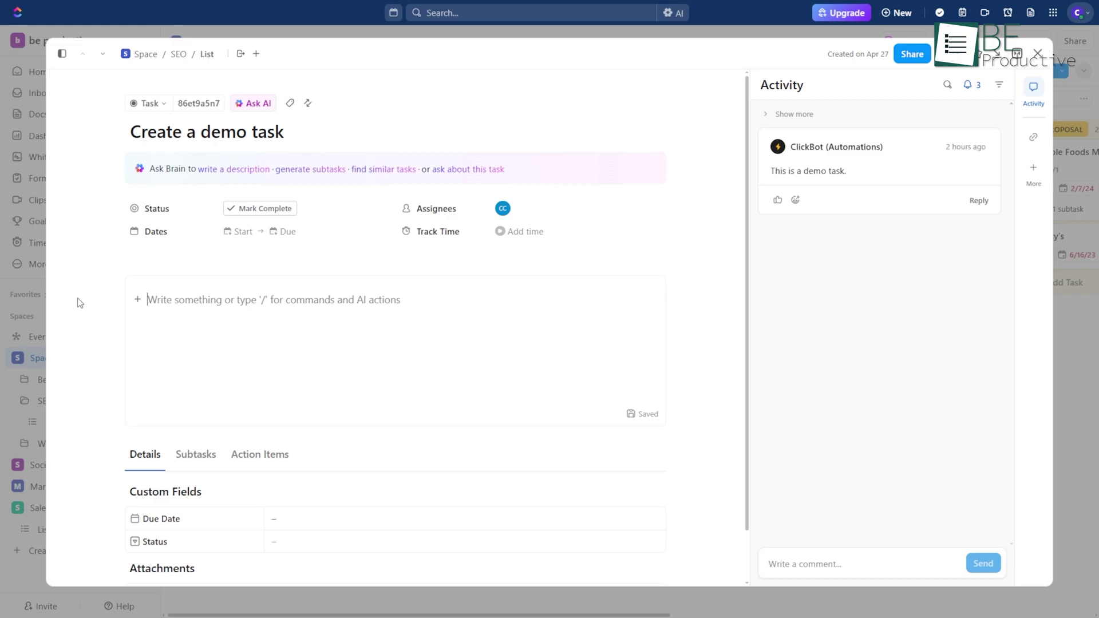
Step: Browse the slash-command block list with the arrow keys
{"action": "type", "text": "/"}
{"action": "key", "text": "Down"}
{"action": "key", "text": "Down"}
{"action": "key", "text": "Down"}
{"action": "key", "text": "Down"}
{"action": "key", "text": "Down"}
{"action": "key", "text": "Down"}
{"action": "key", "text": "Down"}
{"action": "key", "text": "Down"}
{"action": "key", "text": "Down"}
{"action": "key", "text": "Down"}
{"action": "key", "text": "Down"}
{"action": "key", "text": "Down"}
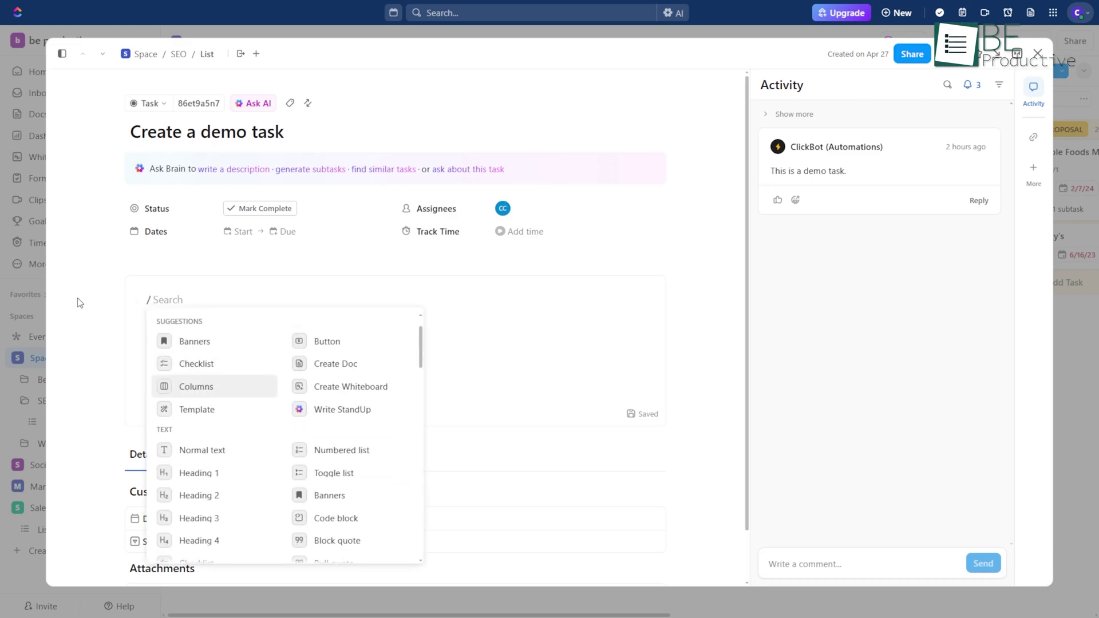
{"action": "key", "text": "Down"}
{"action": "key", "text": "Down"}
{"action": "key", "text": "Down"}
{"action": "key", "text": "Down"}
{"action": "key", "text": "Down"}
{"action": "key", "text": "Down"}
{"action": "key", "text": "Down"}
{"action": "key", "text": "Down"}
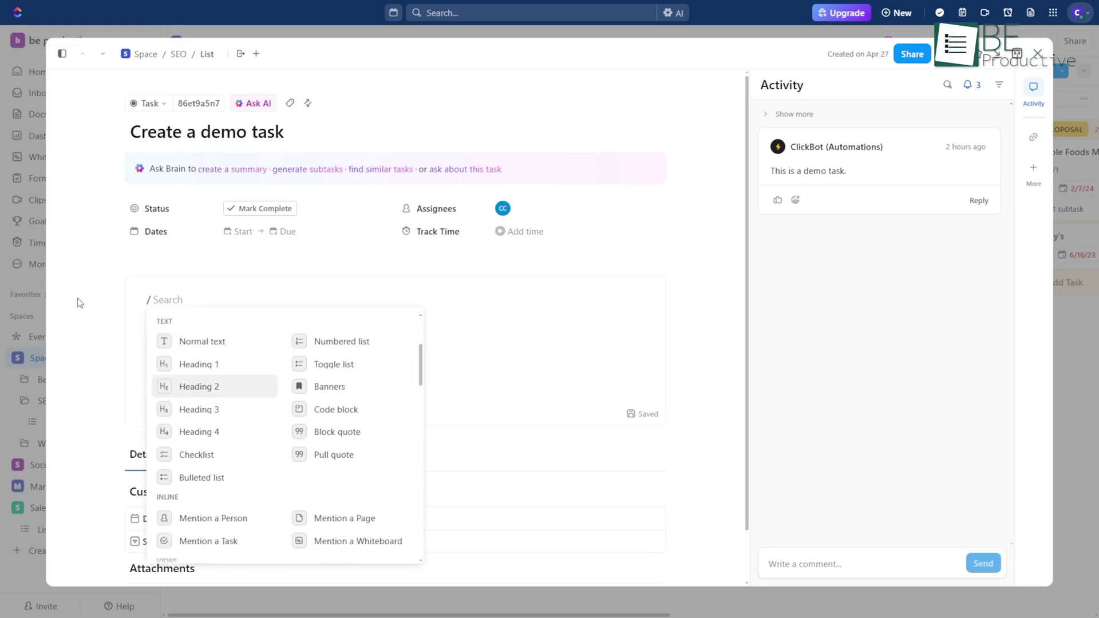
{"action": "key", "text": "Down"}
{"action": "key", "text": "Down"}
{"action": "key", "text": "Down"}
{"action": "key", "text": "Down"}
{"action": "key", "text": "Down"}
{"action": "key", "text": "Down"}
{"action": "key", "text": "Down"}
{"action": "key", "text": "Down"}
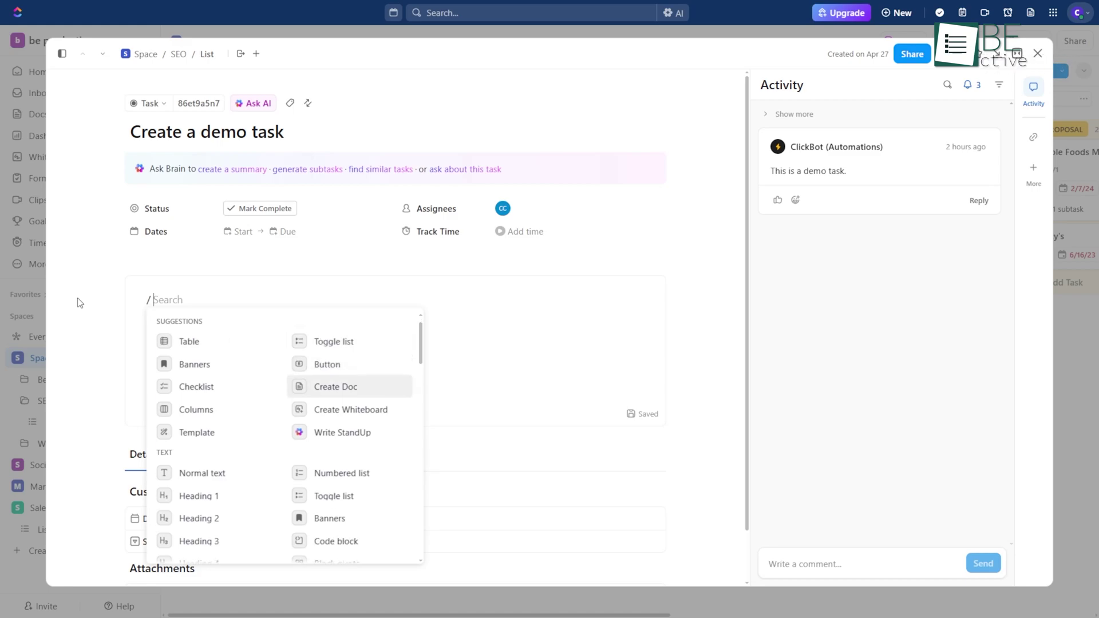
{"action": "key", "text": "Down"}
{"action": "key", "text": "Down"}
{"action": "key", "text": "Down"}
{"action": "key", "text": "Down"}
{"action": "key", "text": "Down"}
{"action": "key", "text": "Down"}
{"action": "key", "text": "Down"}
{"action": "key", "text": "Down"}
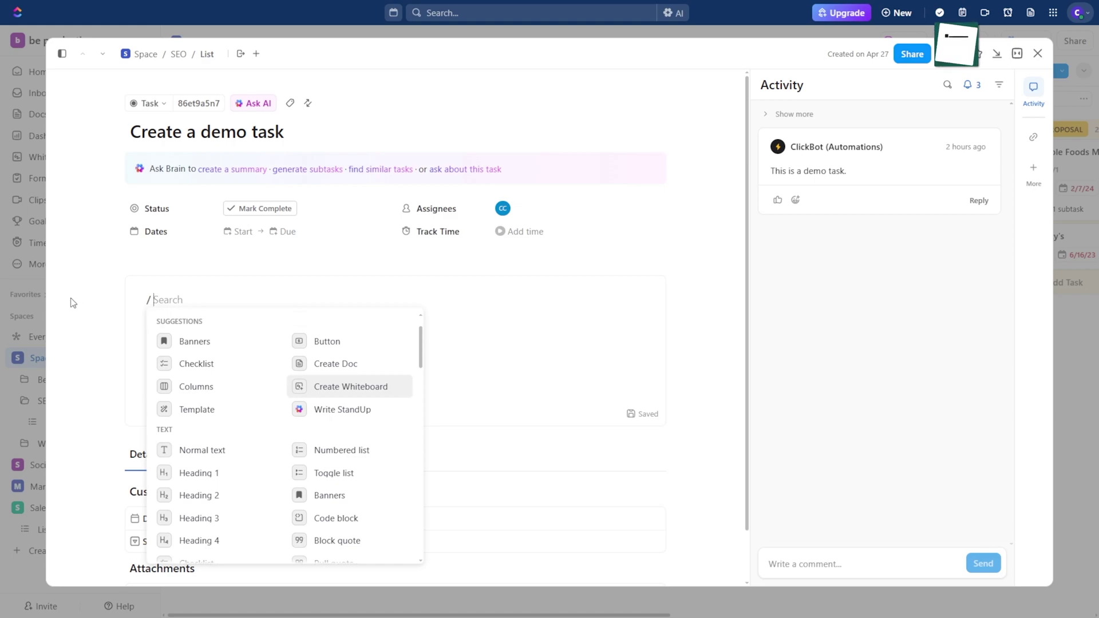
{"action": "key", "text": "Down"}
{"action": "key", "text": "Down"}
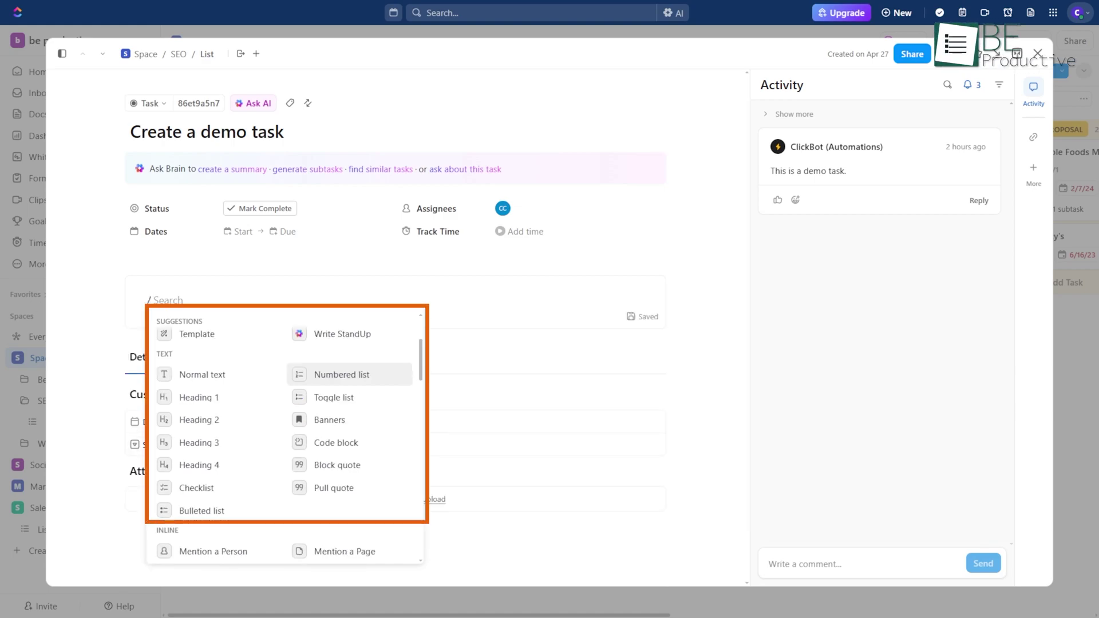
Step: Insert a Table block by filtering for 'tab', then add a Button block via 'but'
{"action": "type", "text": "ta"}
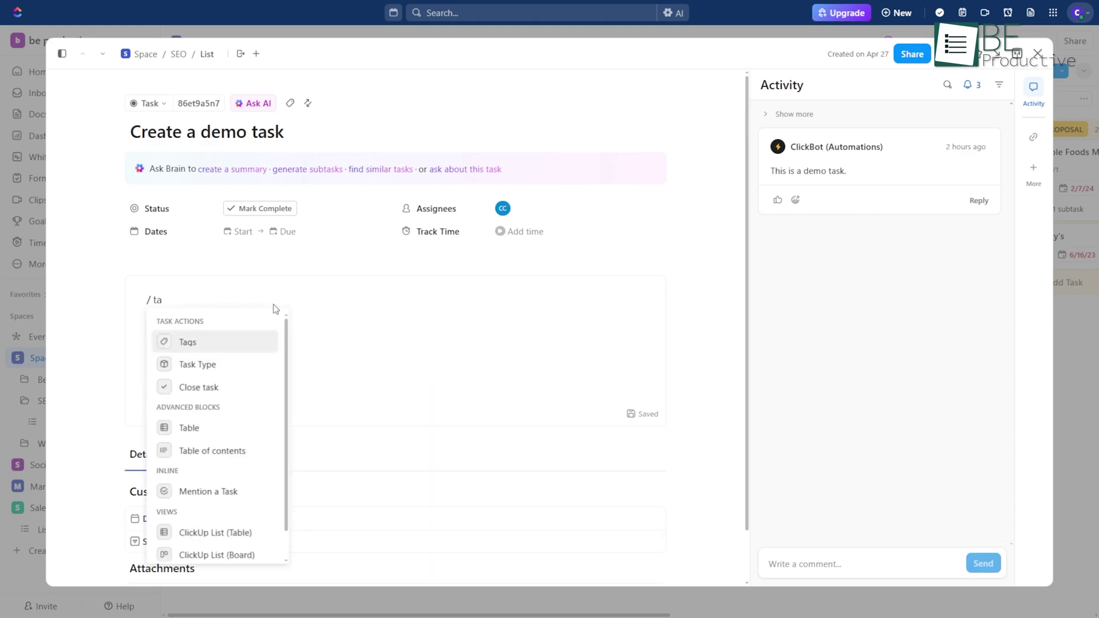
{"action": "type", "text": "b"}
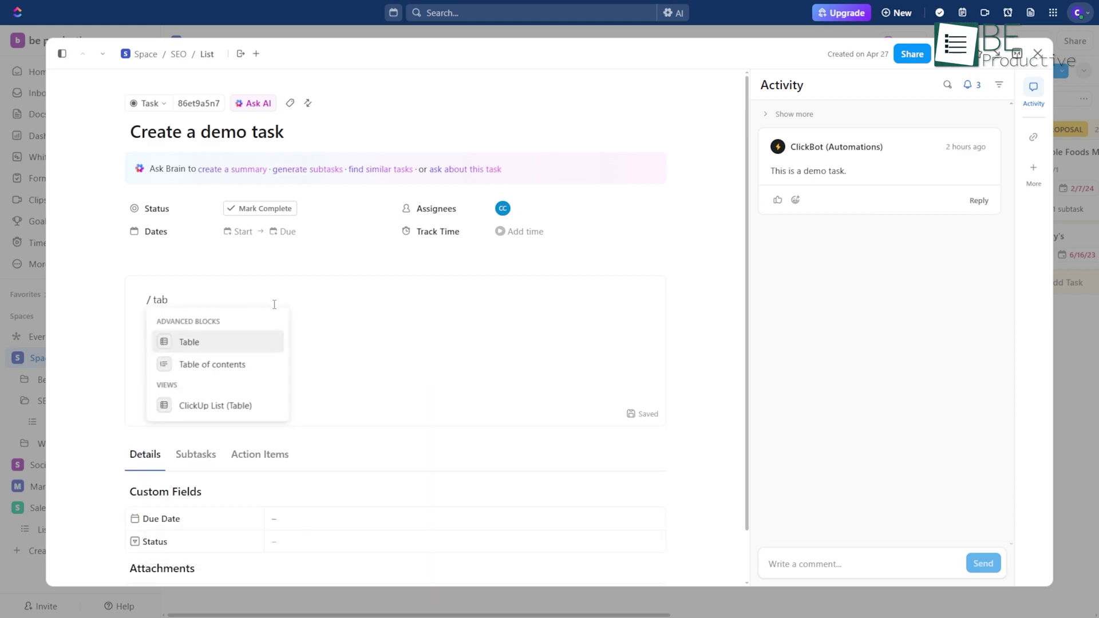
{"action": "key", "text": "Return"}
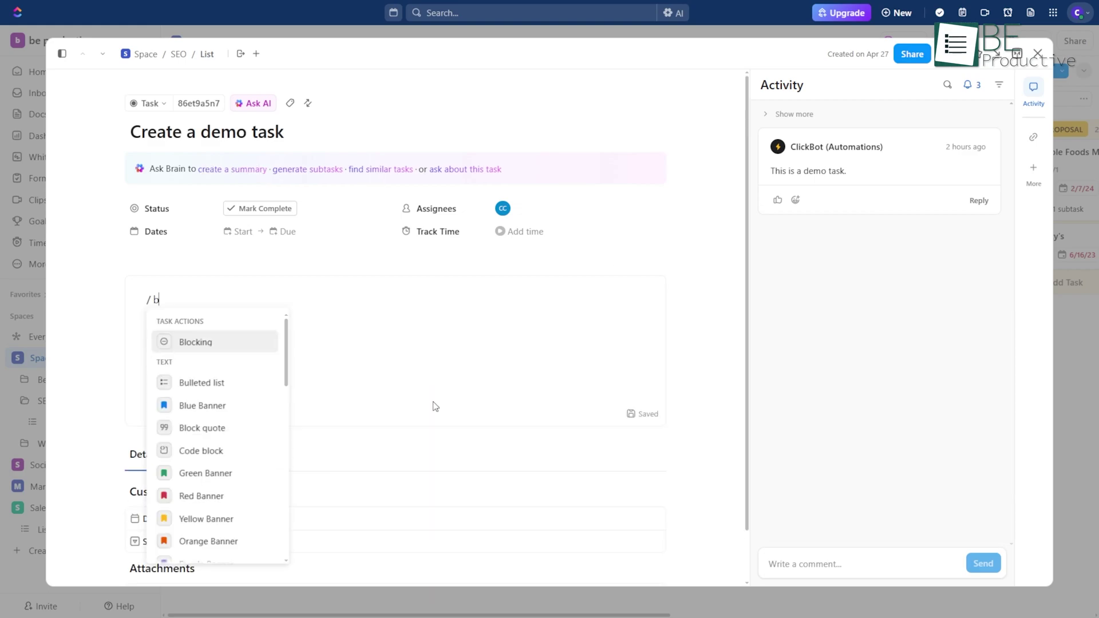
{"action": "type", "text": "butt"}
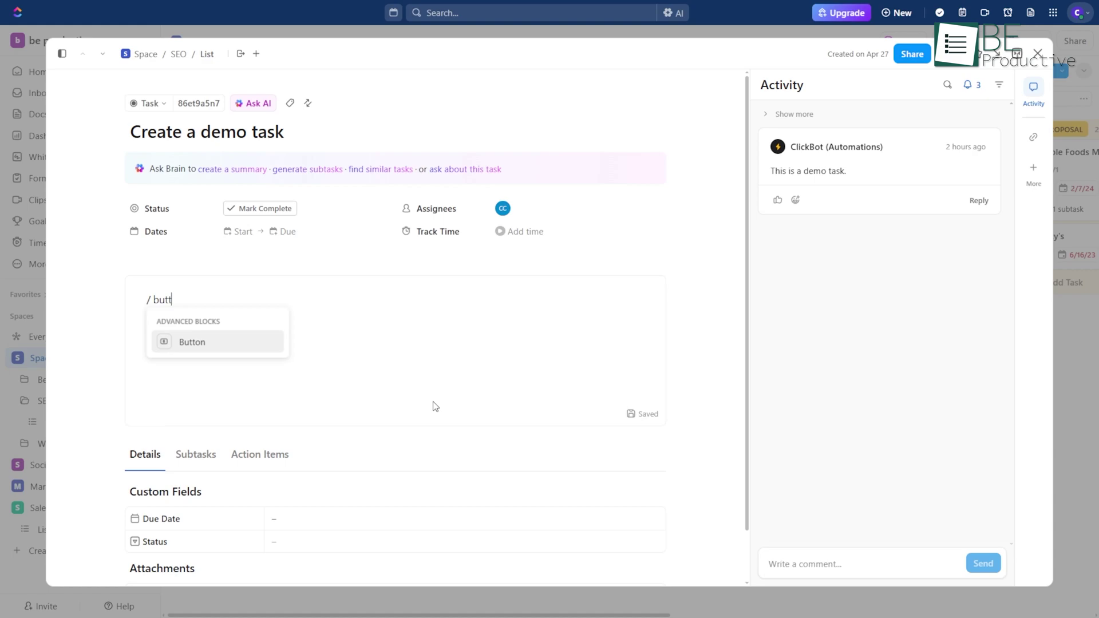
{"action": "key", "text": "Return"}
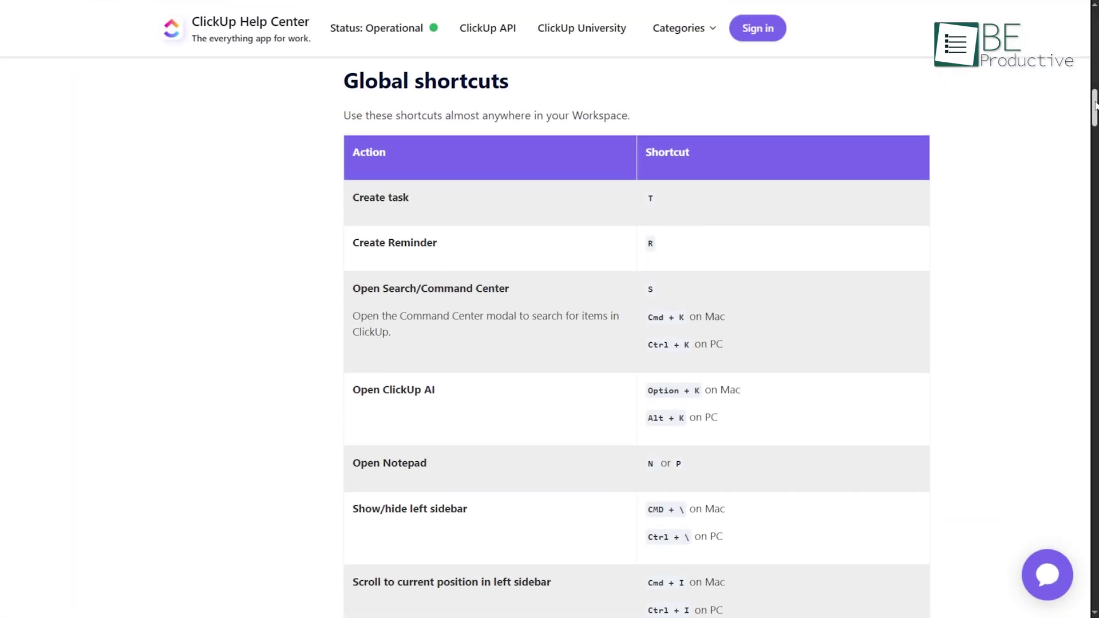
Step: Scroll through the Help Center's global shortcuts list and toggle the Keyboard Shortcuts preference
{"action": "scroll", "coordinate": [1095, 102], "scroll_direction": "down", "scroll_amount": 1}
{"action": "scroll", "coordinate": [1095, 101], "scroll_direction": "down", "scroll_amount": 10}
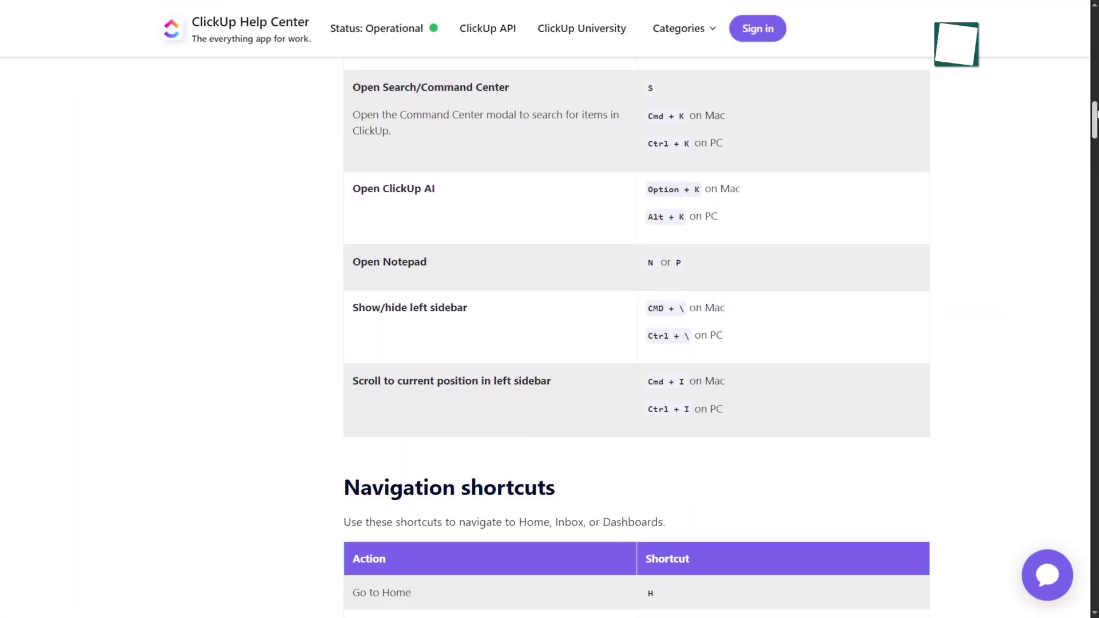
{"action": "scroll", "coordinate": [637, 336], "scroll_direction": "down", "scroll_amount": 1}
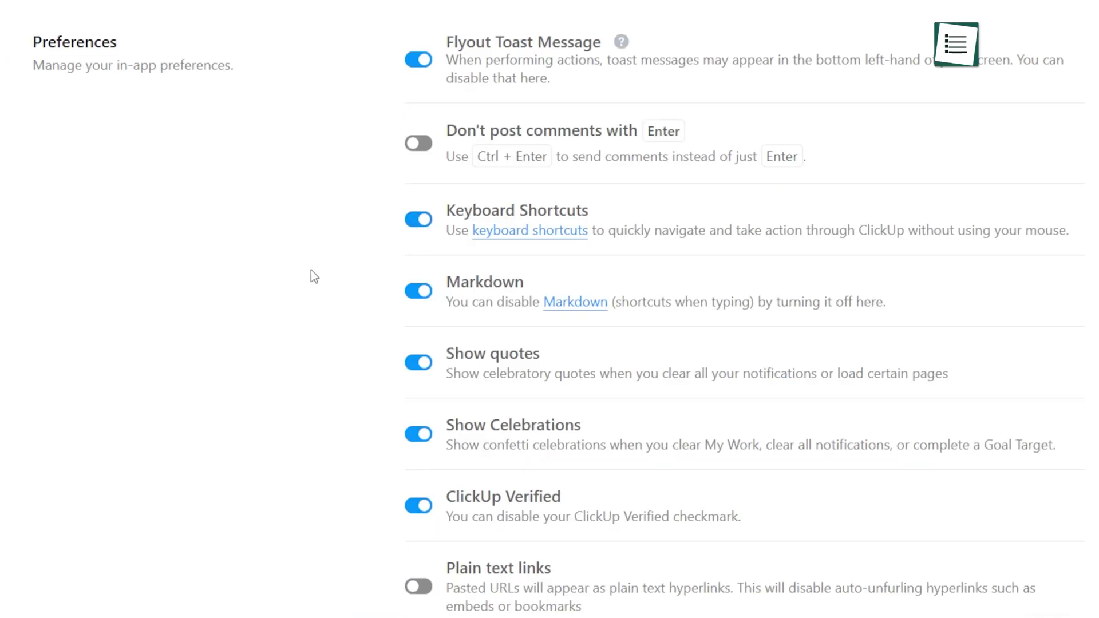
{"action": "left_click", "coordinate": [419, 219]}
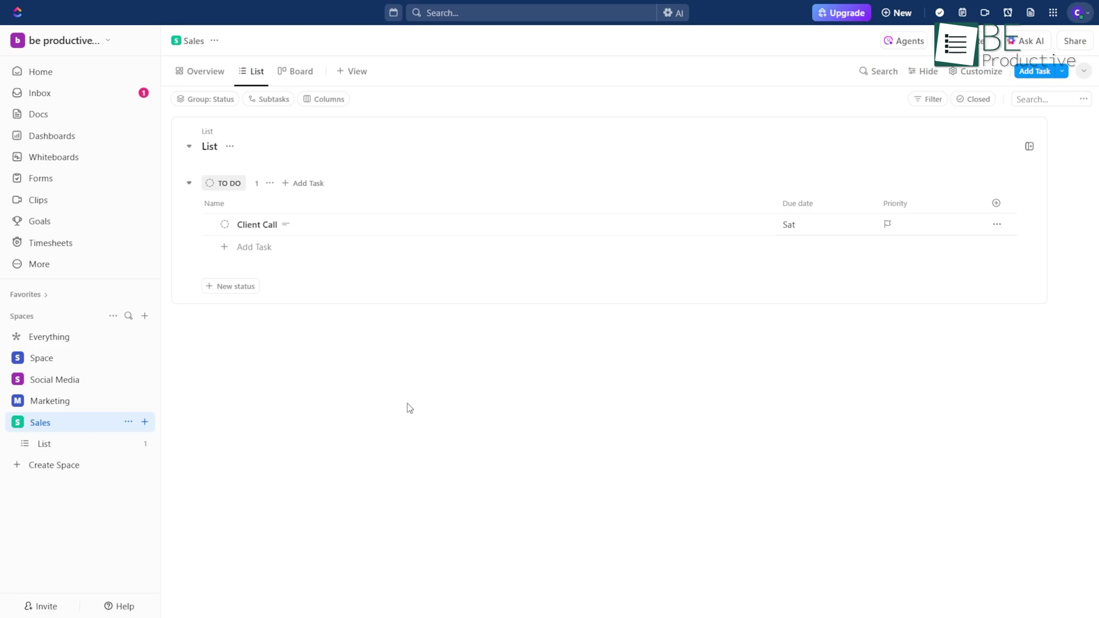
Step: Try the T, S and M hotkeys for a new task, search and assigning Client Call, then switch shortcuts off
{"action": "key", "text": "t"}
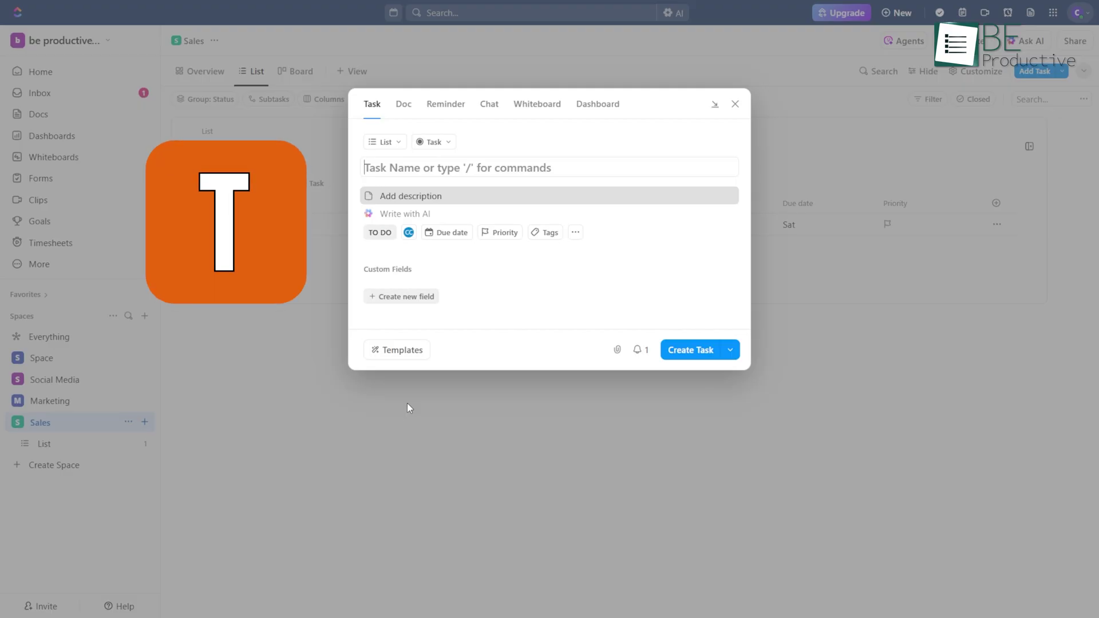
{"action": "type", "text": "TAs"}
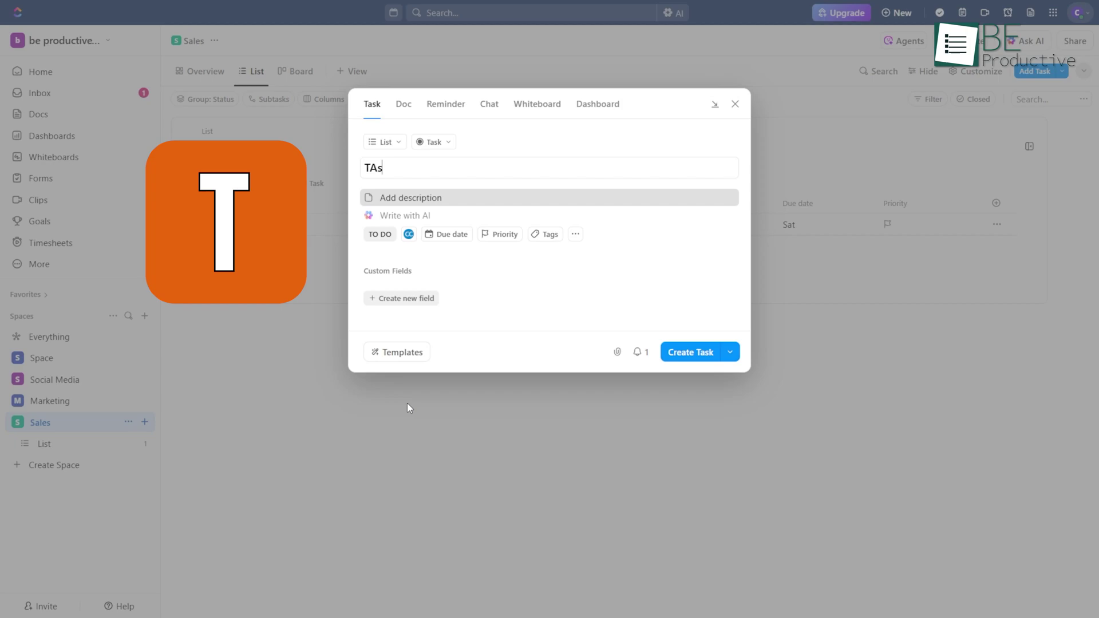
{"action": "key", "text": "Escape"}
{"action": "key", "text": "s"}
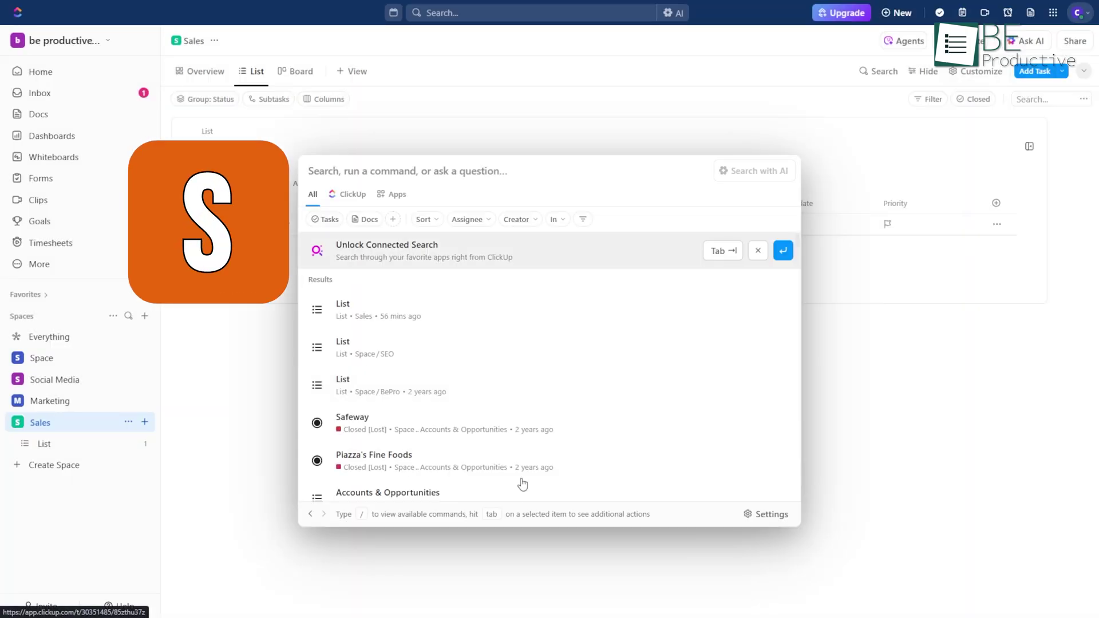
{"action": "key", "text": "m"}
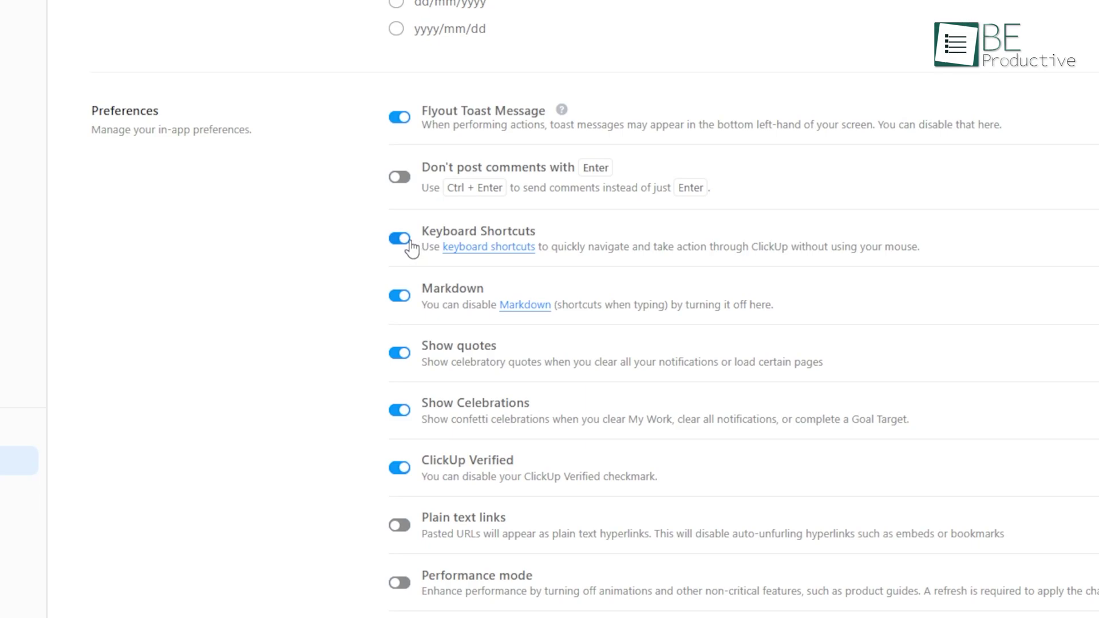
{"action": "left_click", "coordinate": [408, 240]}
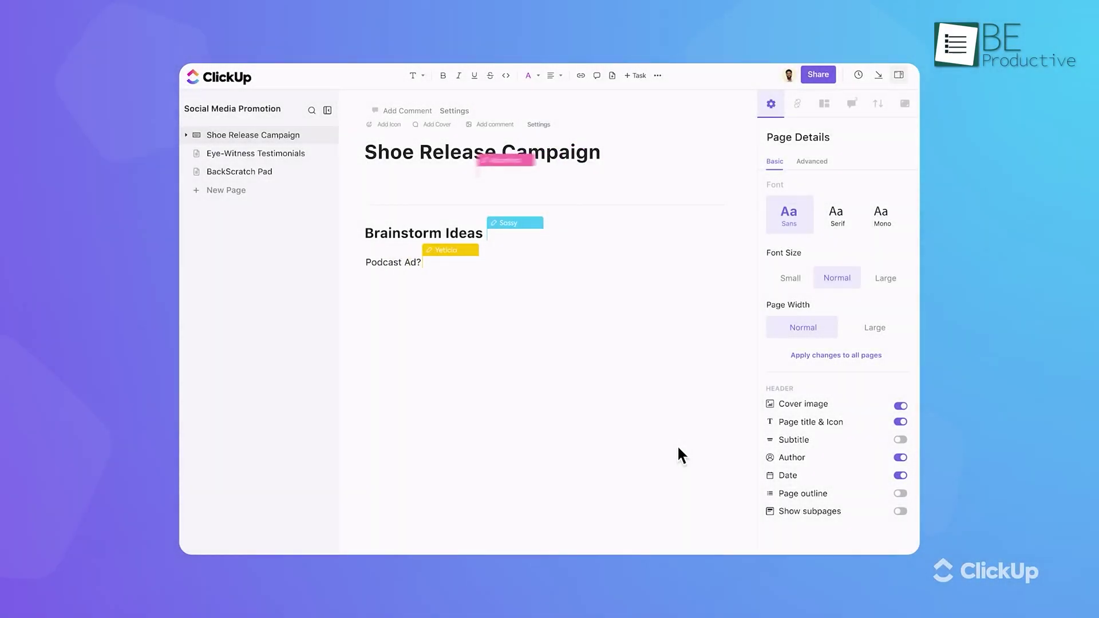